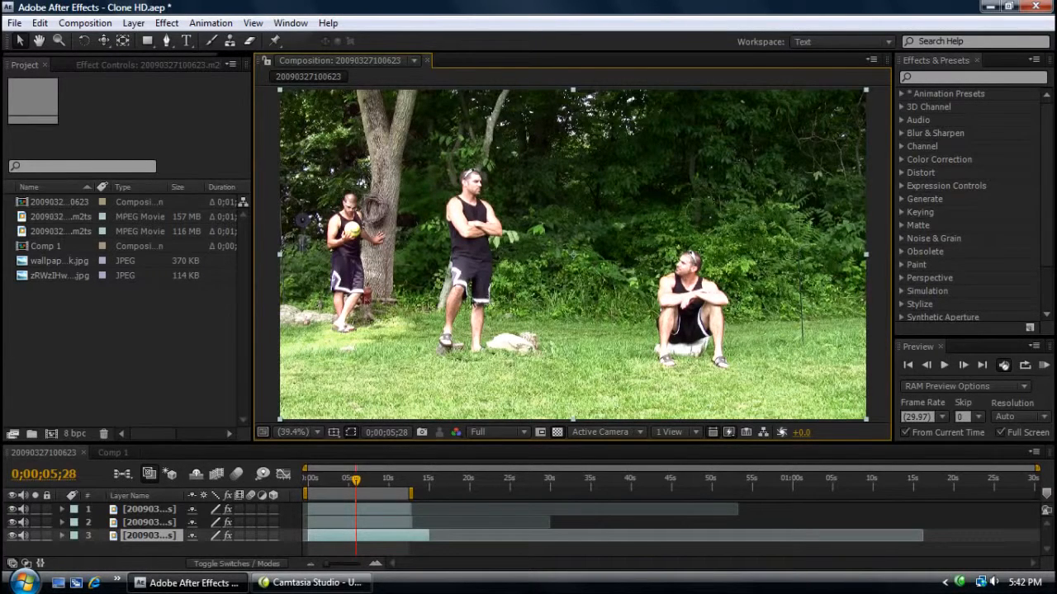
Create a new composition with the HDTV 1080 29.97 preset and a 0;00;23;00 duration, and turn off its transparency grid
left_click(182, 336)
left_click(96, 28)
left_click(116, 41)
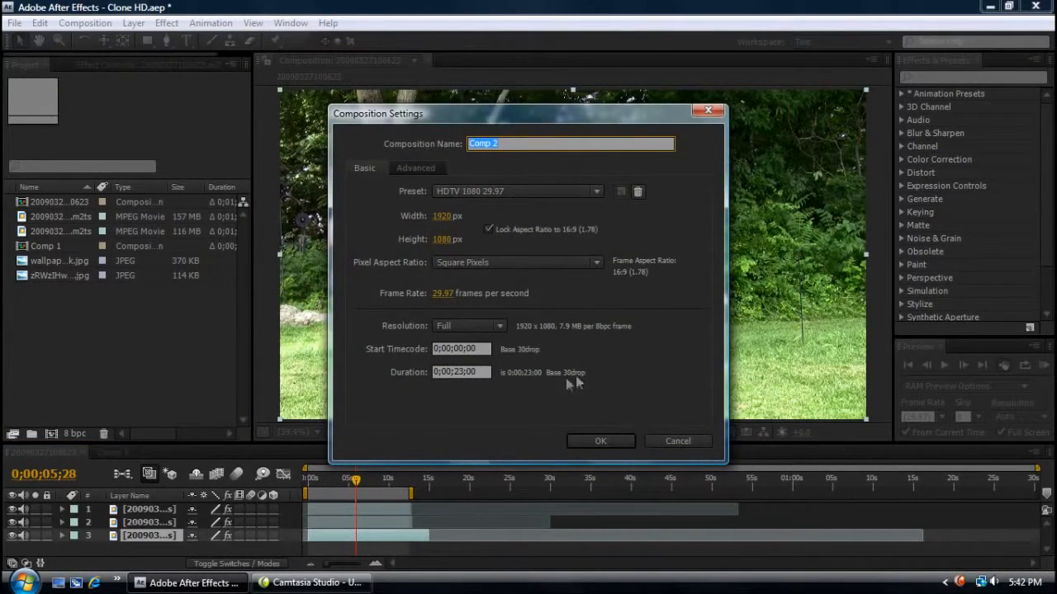
left_click(623, 446)
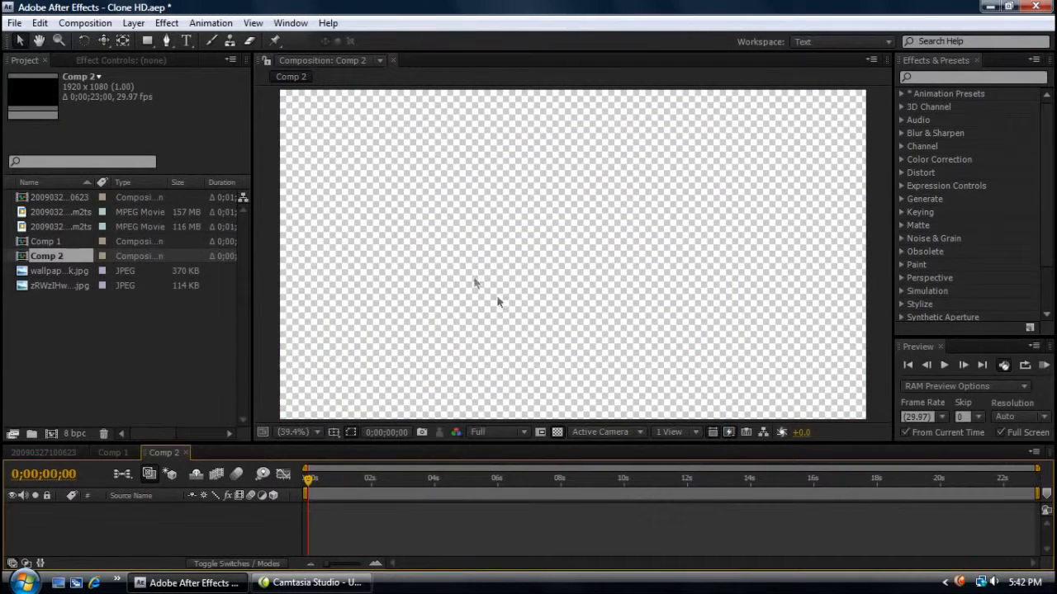
left_click(558, 434)
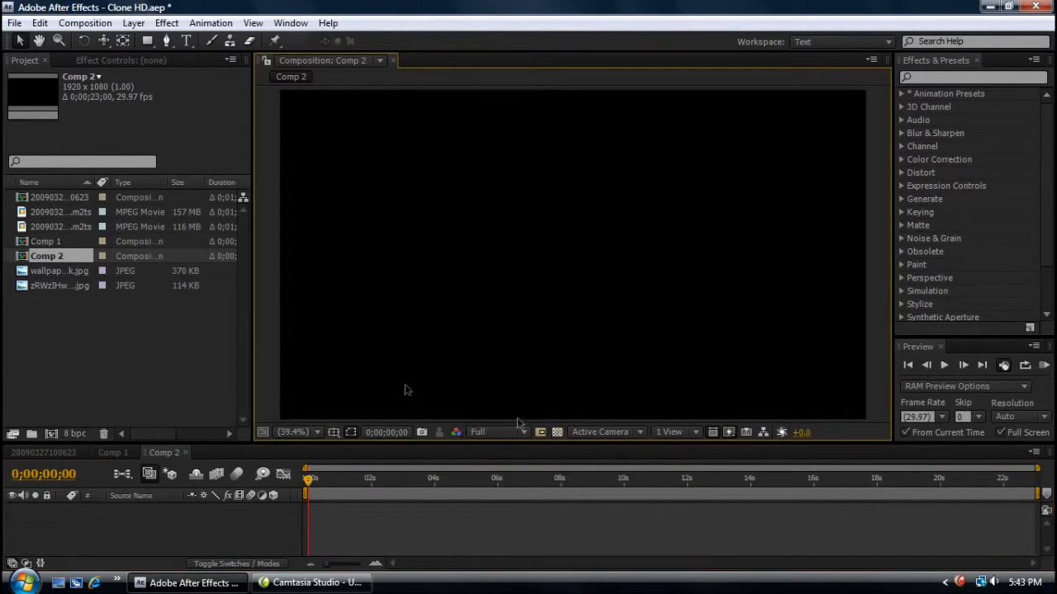
Add the 157 MB 20090327100623.m2ts movie to the new composition's timeline and enlarge the timeline area
left_click(124, 329)
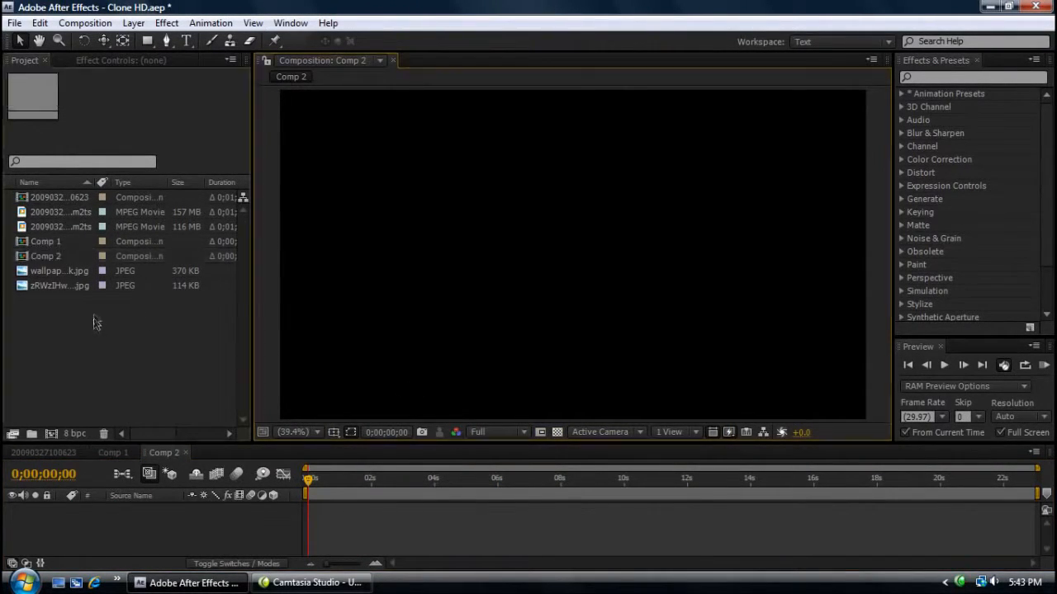
left_click(80, 226)
left_click(75, 211)
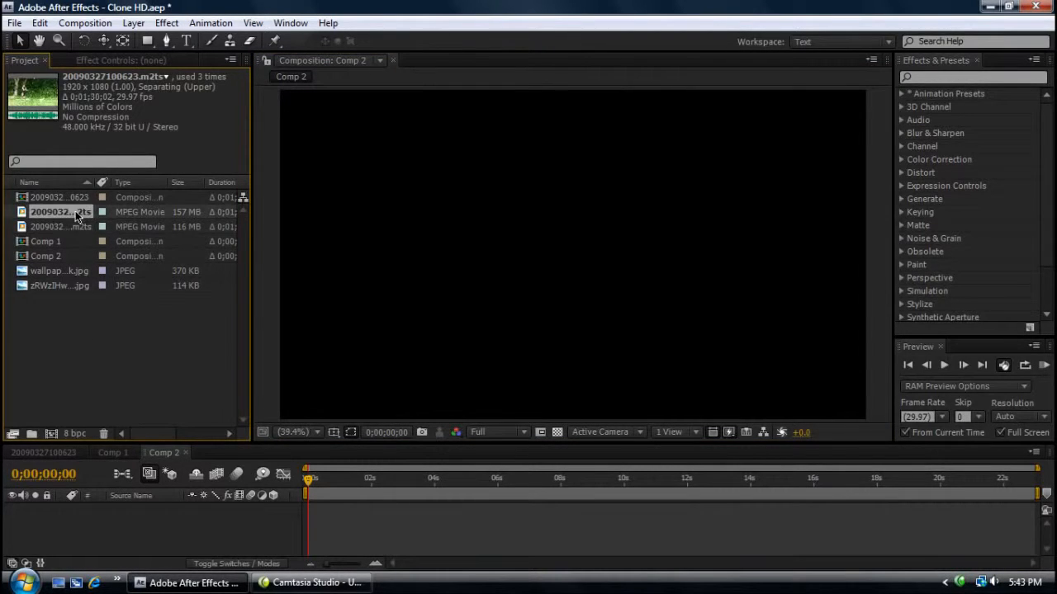
left_click_drag(74, 203, 139, 524)
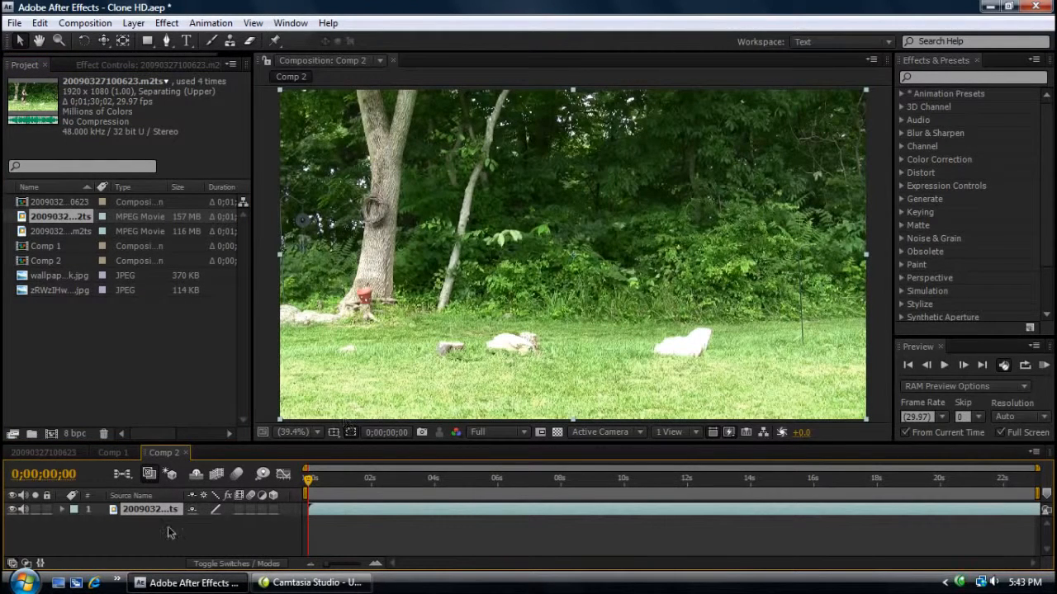
left_click_drag(349, 445, 351, 421)
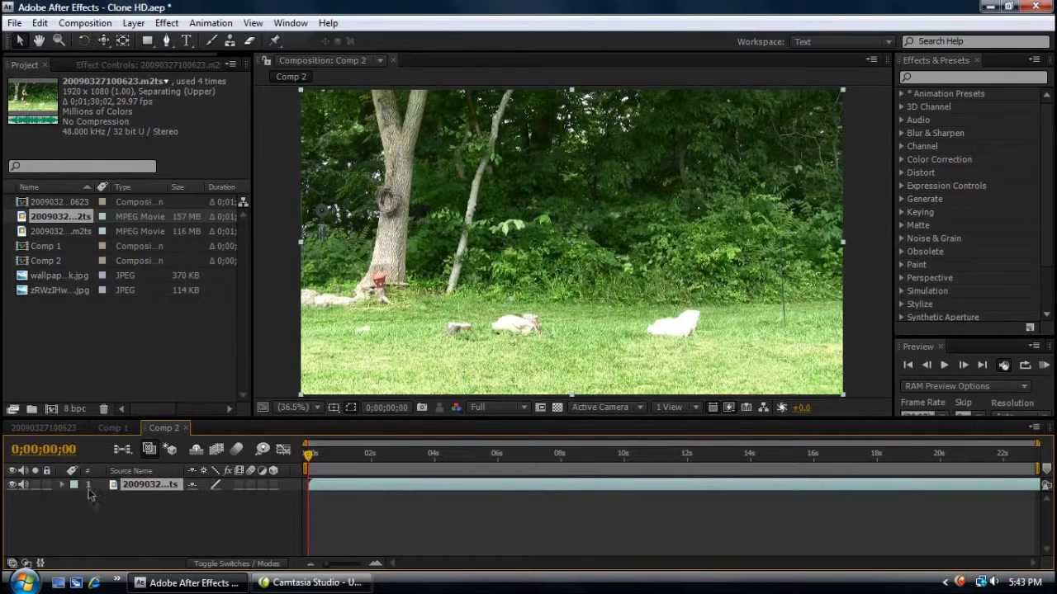
Duplicate the movie layer twice to have three identical layers in the composition
left_click(171, 543)
left_click(155, 486)
left_click(41, 23)
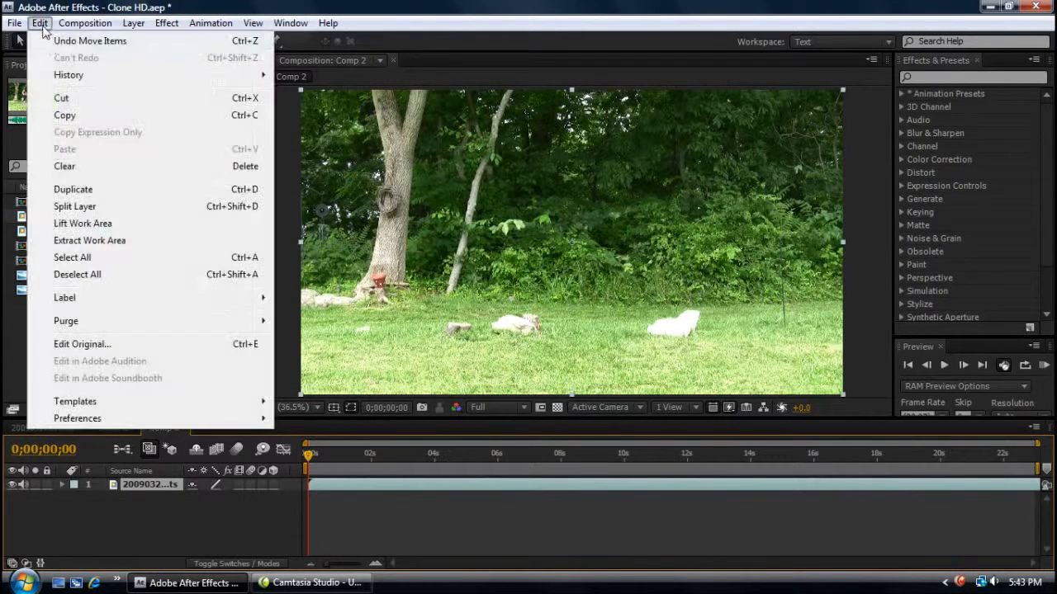
left_click(106, 190)
left_click(40, 23)
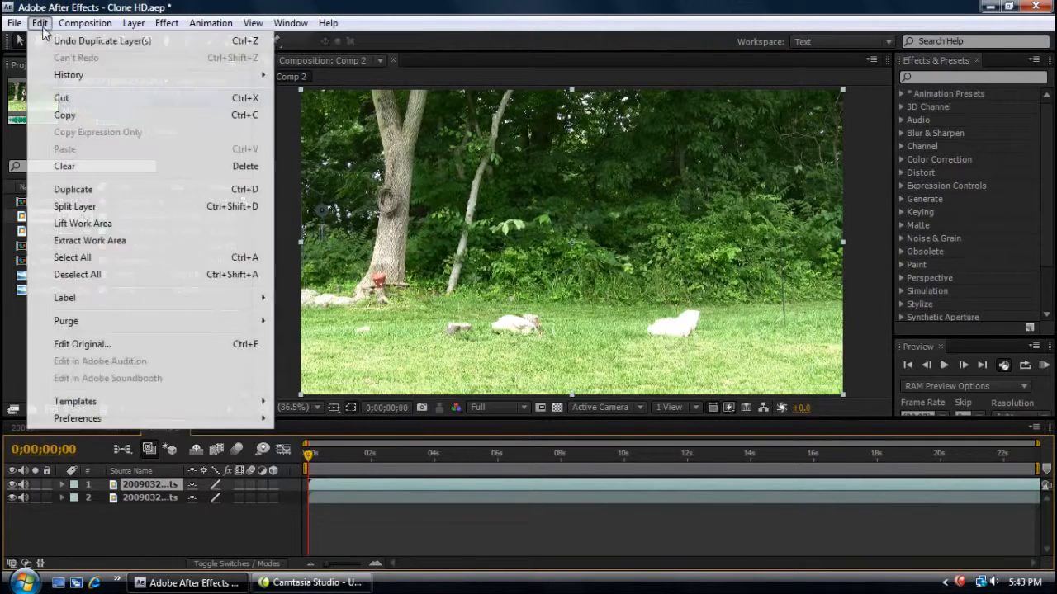
left_click(78, 190)
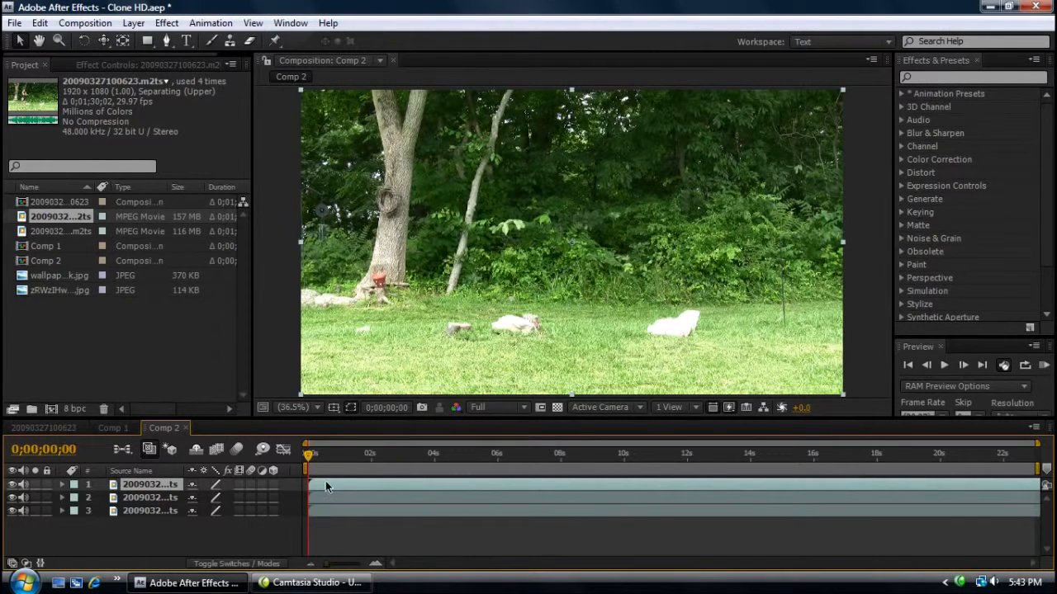
Hide layers 1 and 2 so that only the bottom movie layer is shown
left_click(155, 512)
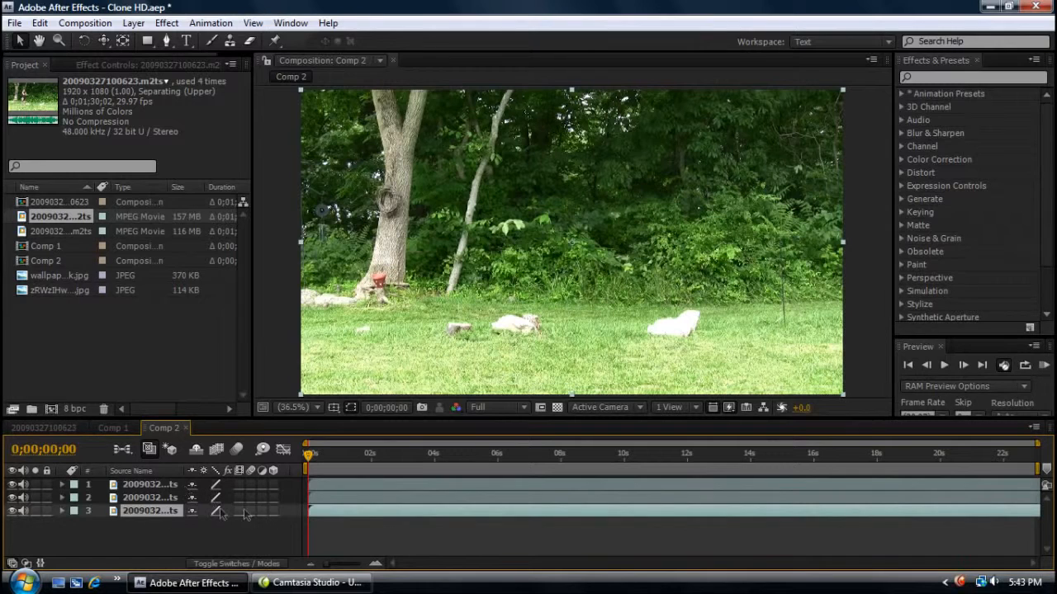
left_click(11, 512)
left_click(12, 498)
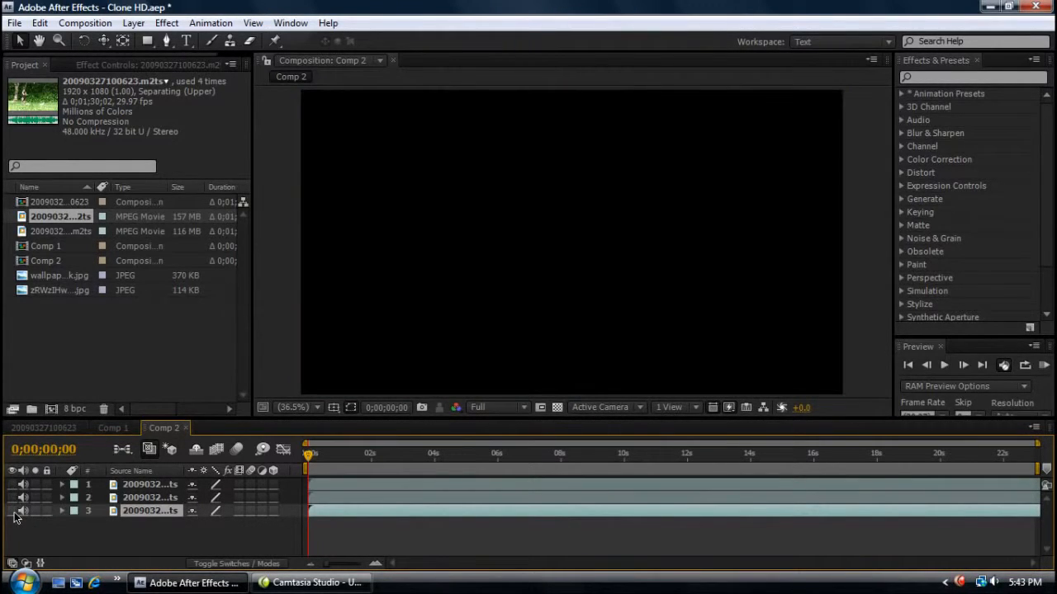
left_click(12, 512)
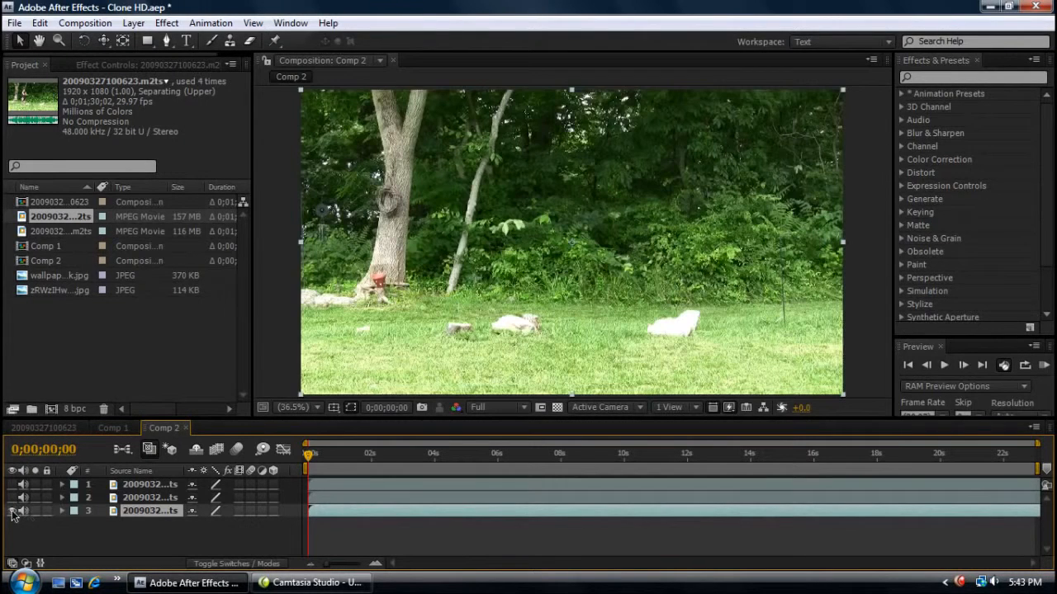
Open layer 3 in its own viewer and go through its footage to the part where the man sits on the rock
left_click(152, 524)
left_click(155, 510)
double_click(154, 510)
left_click(301, 374)
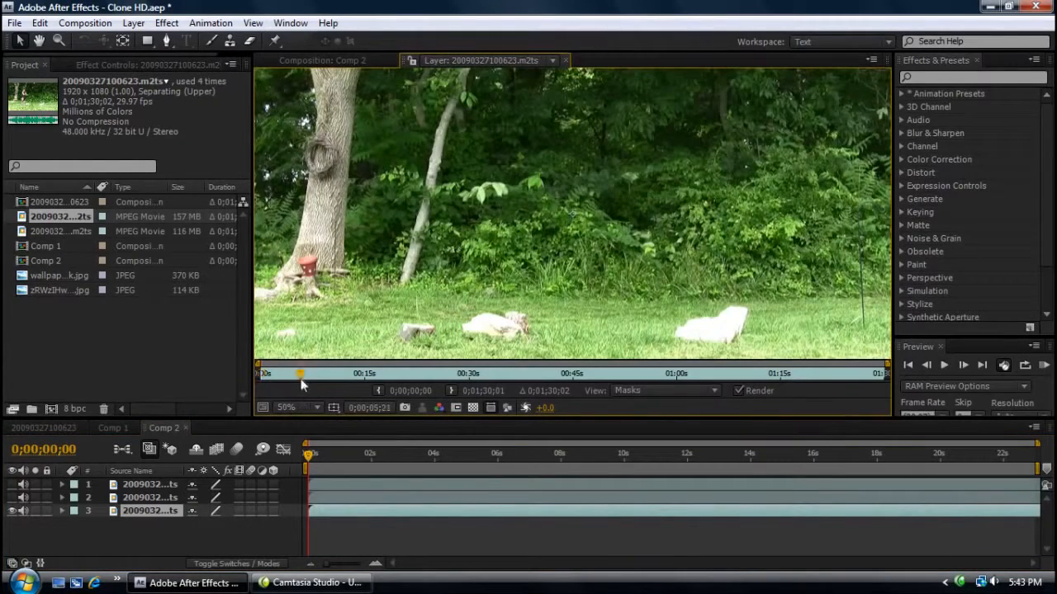
left_click(333, 374)
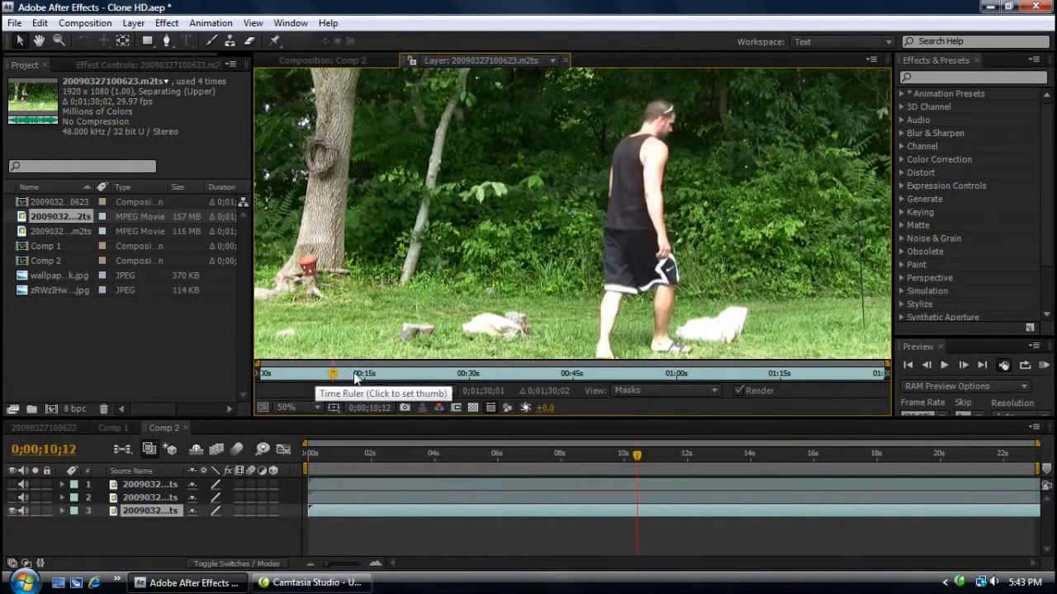
left_click(364, 374)
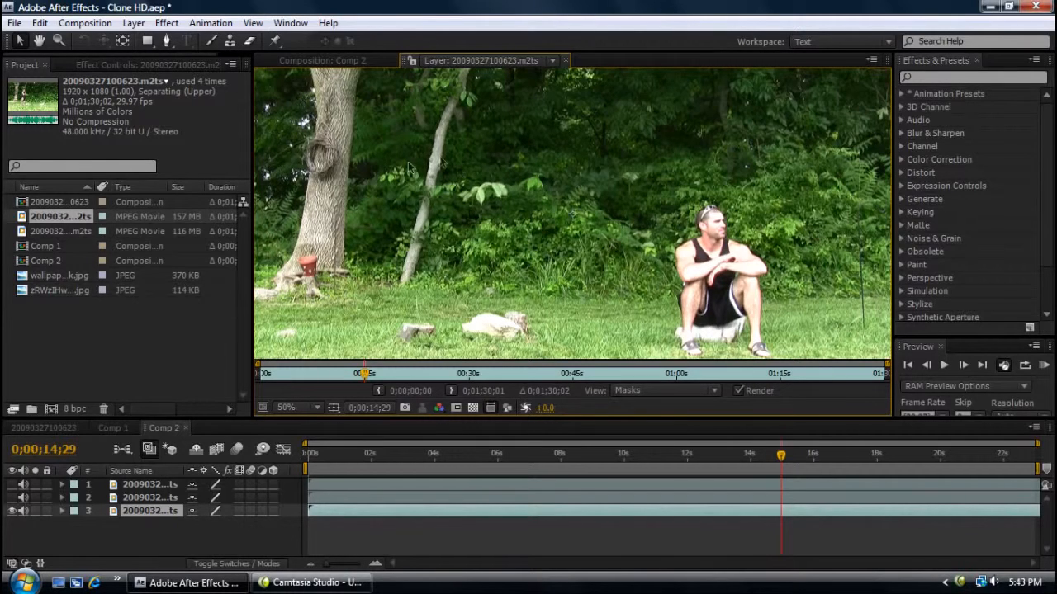
key("comma")
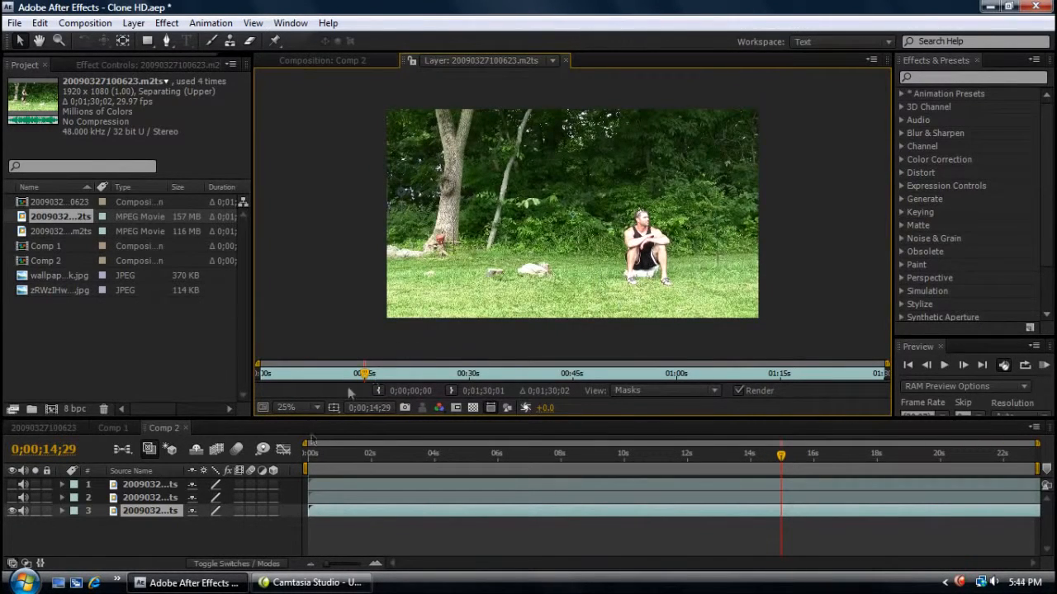
Trim layer 3 to the seated part, with its In point at 0;00;13;12 and Out point at 0;00;29;24, and close its viewer
mouse_move(327, 460)
left_mouse_down()
mouse_move(358, 459)
mouse_move(318, 461)
left_mouse_up()
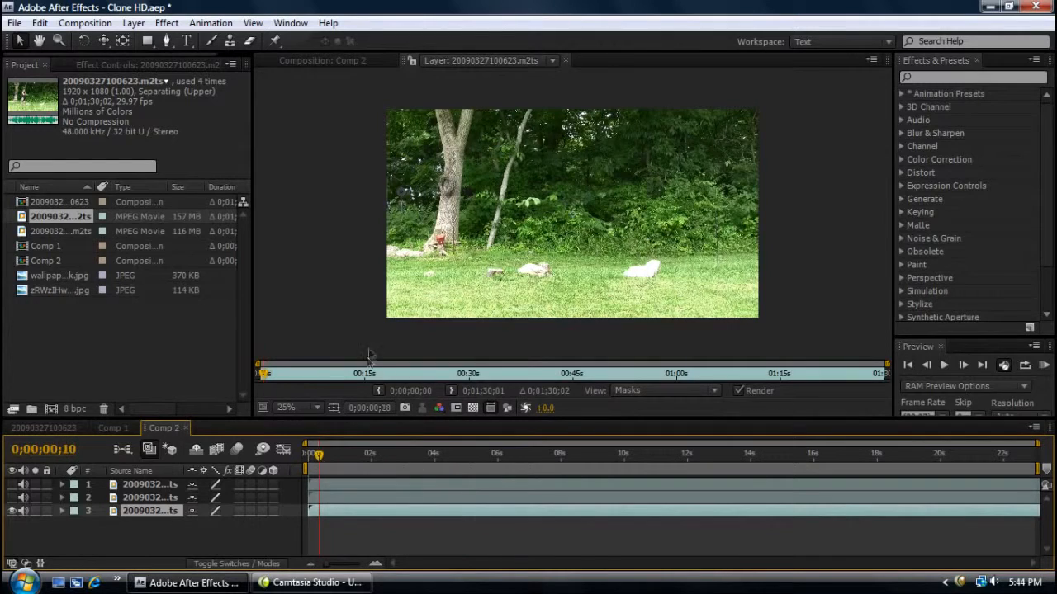
left_click(354, 375)
mouse_move(354, 377)
left_mouse_down()
mouse_move(335, 378)
mouse_move(356, 378)
left_mouse_up()
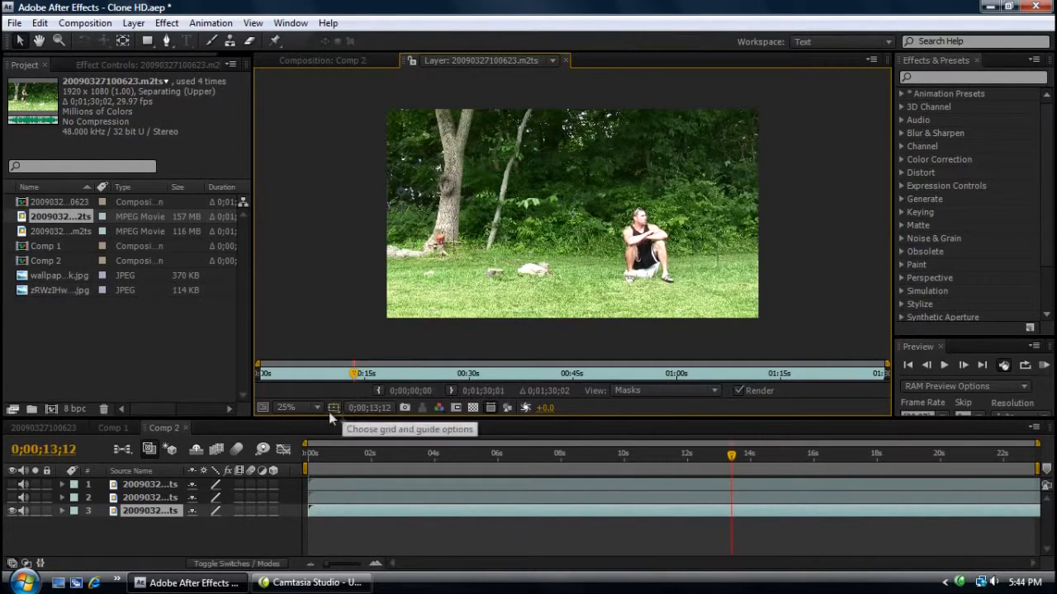
left_click(377, 397)
left_click_drag(355, 378, 474, 375)
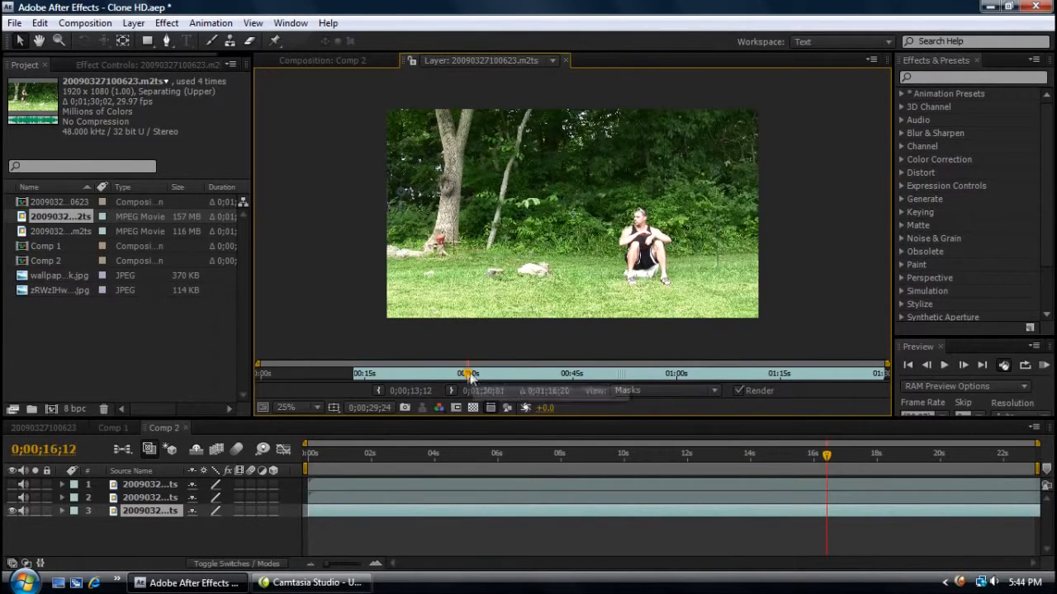
left_click(452, 397)
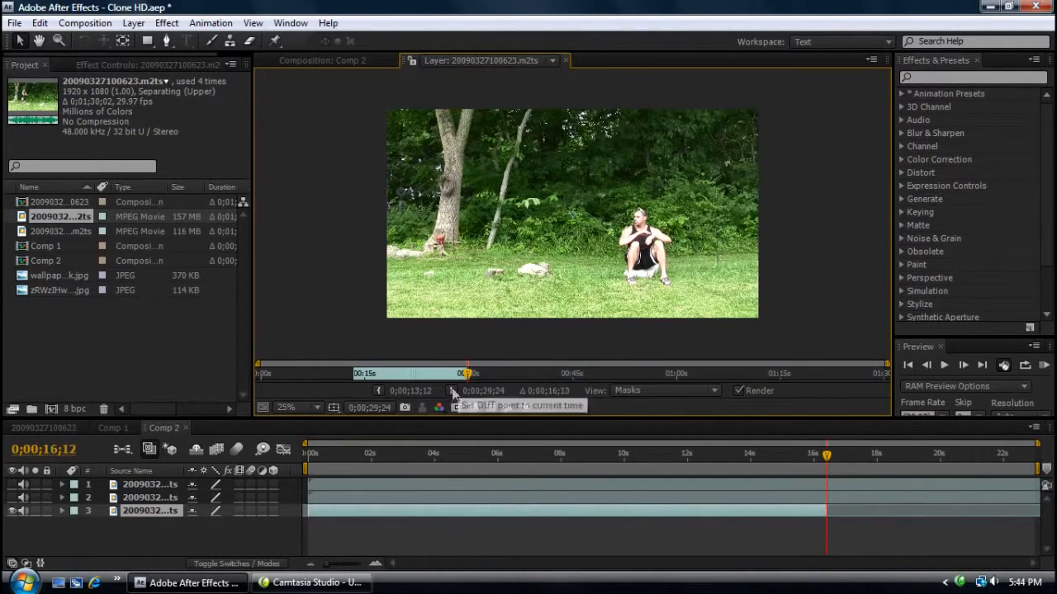
left_click(565, 60)
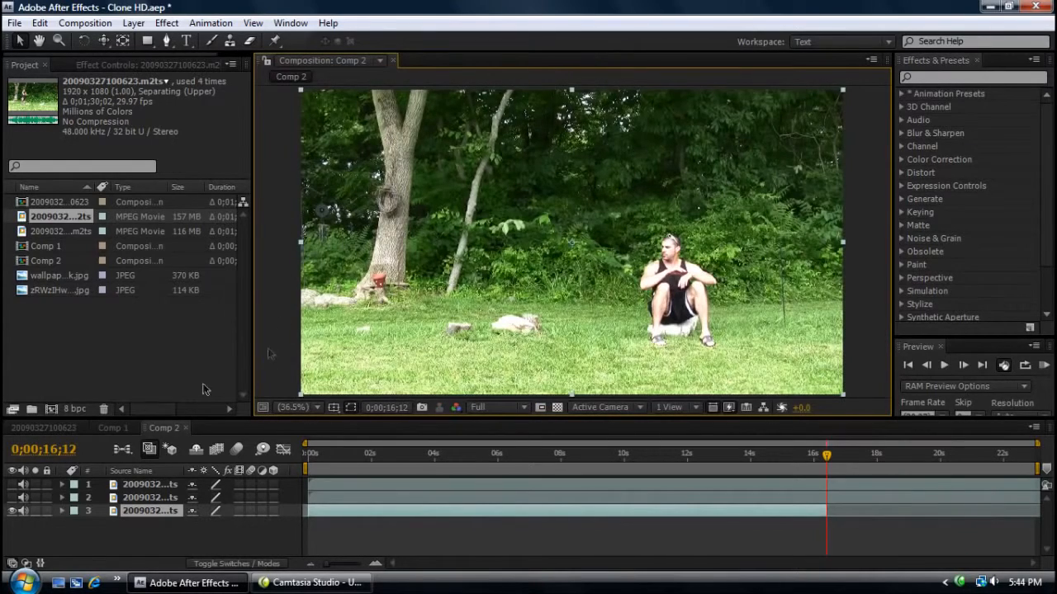
scroll(476, 270, "down", 1)
scroll(476, 269, "up", 2)
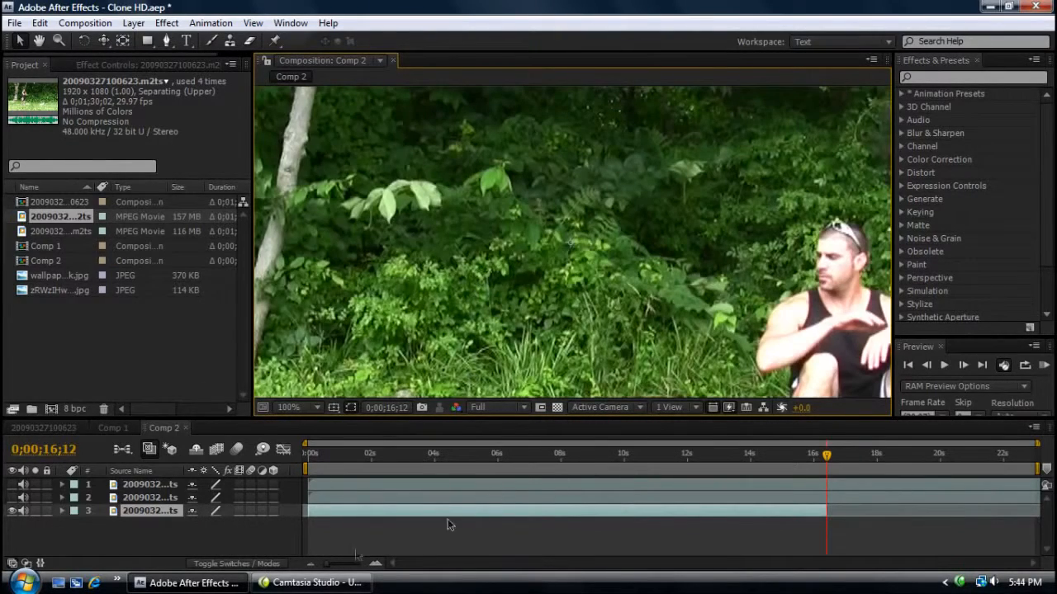
Hide layer 3, show layer 2 instead and open layer 2 in its own viewer
left_click(13, 512)
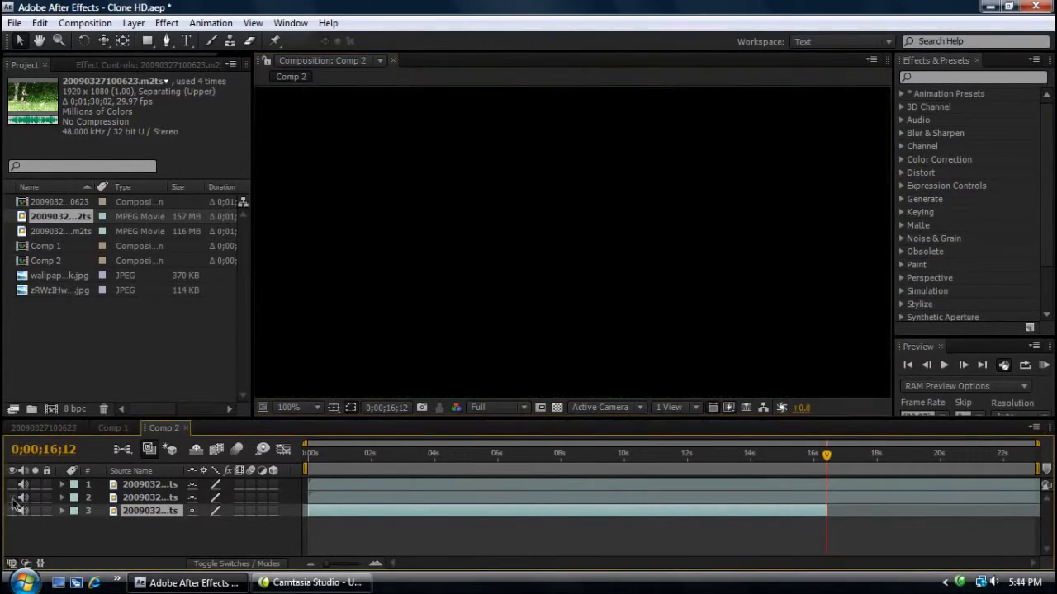
left_click(13, 498)
left_click(147, 498)
double_click(147, 499)
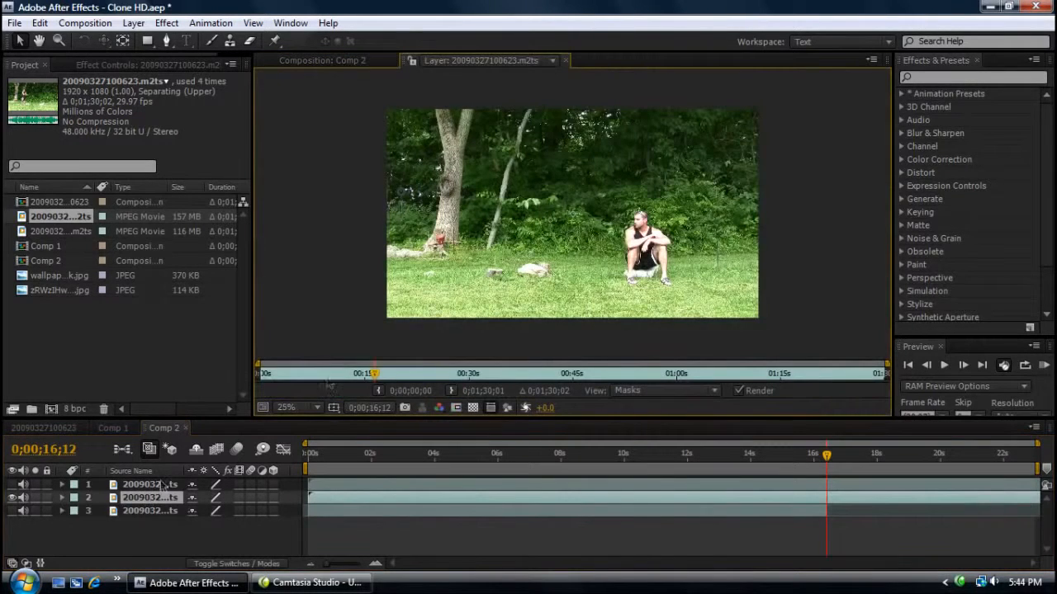
Trim layer 2 to the standing pose, with its In point at 0;00;34;29 and Out point at 0;00;49;14, and close its viewer
left_click_drag(423, 378, 504, 375)
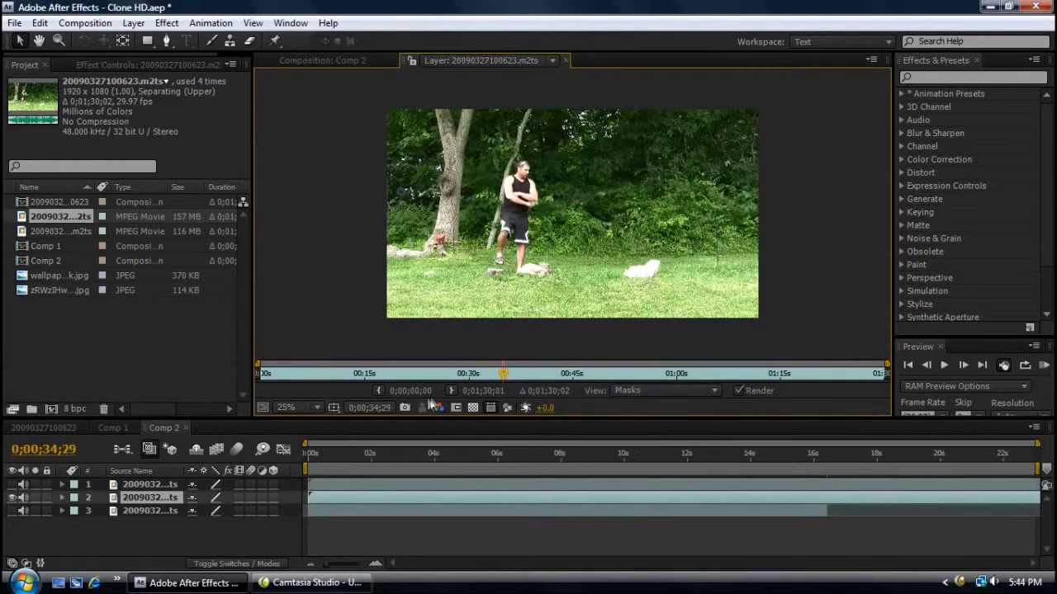
left_click(379, 390)
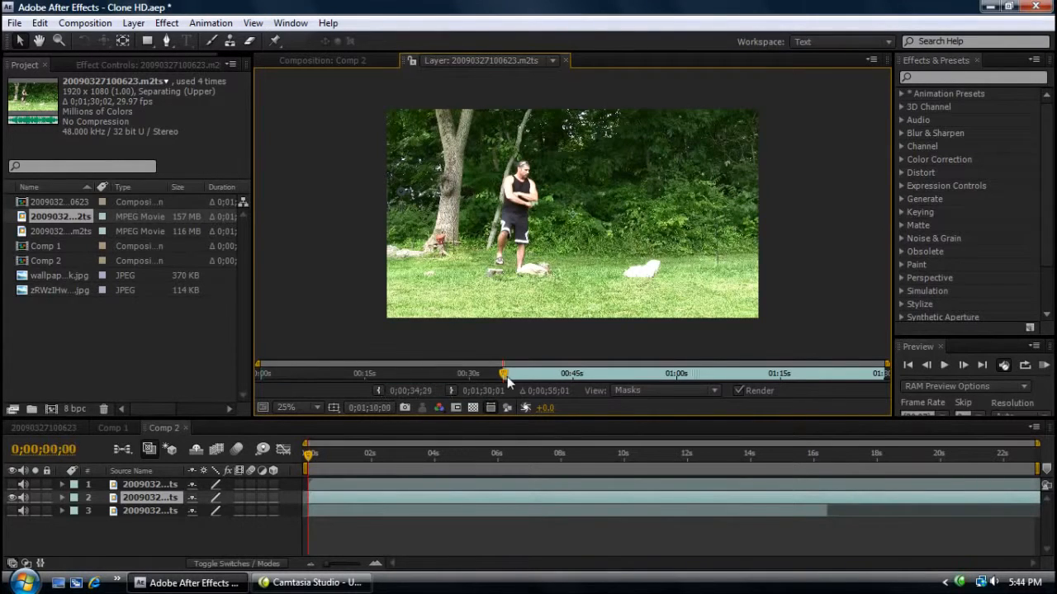
left_click_drag(504, 377, 618, 377)
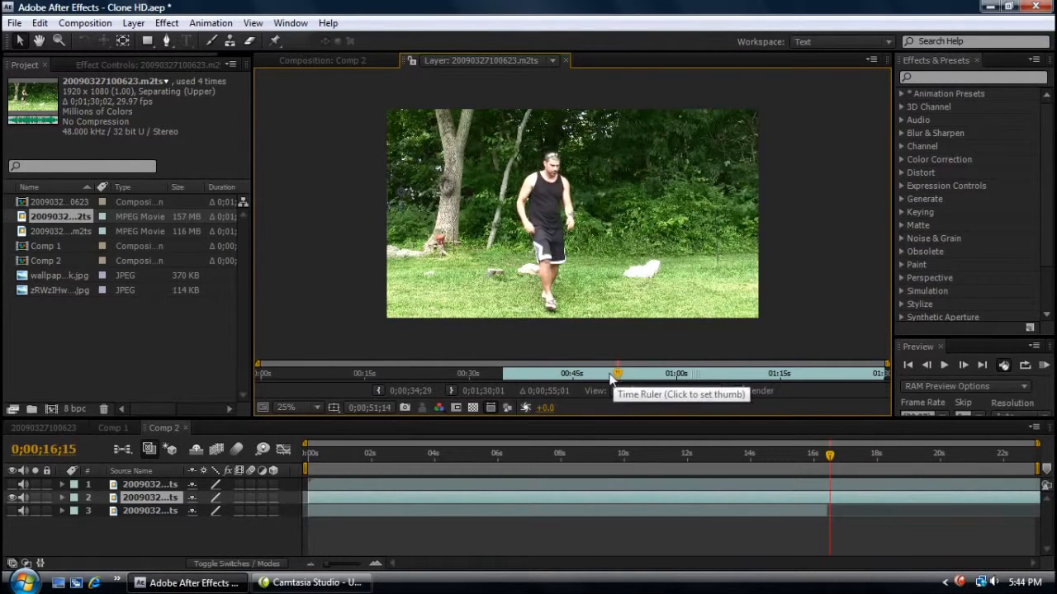
left_click_drag(608, 377, 604, 378)
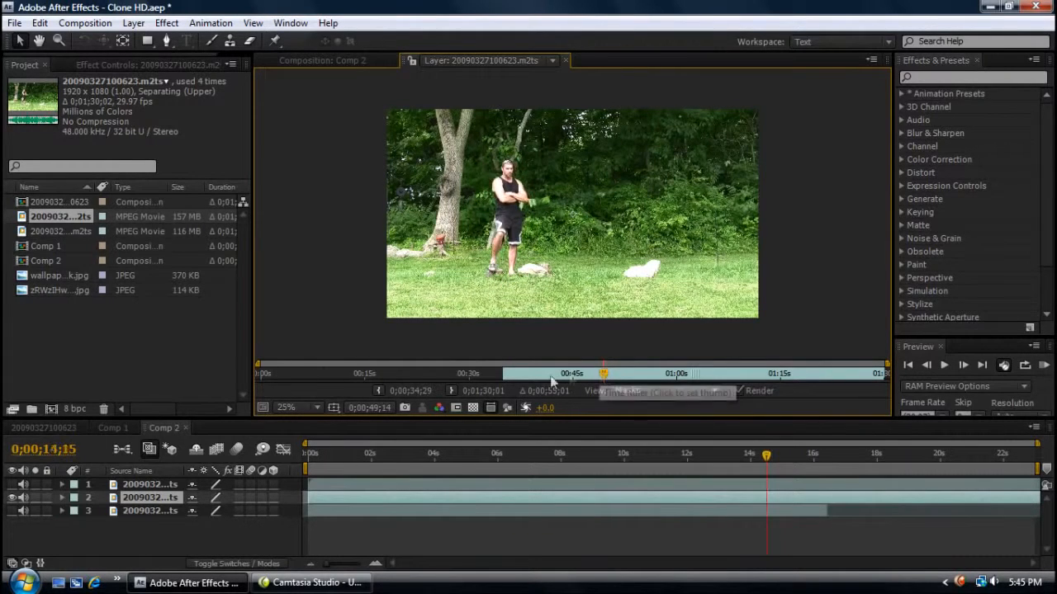
left_click(452, 391)
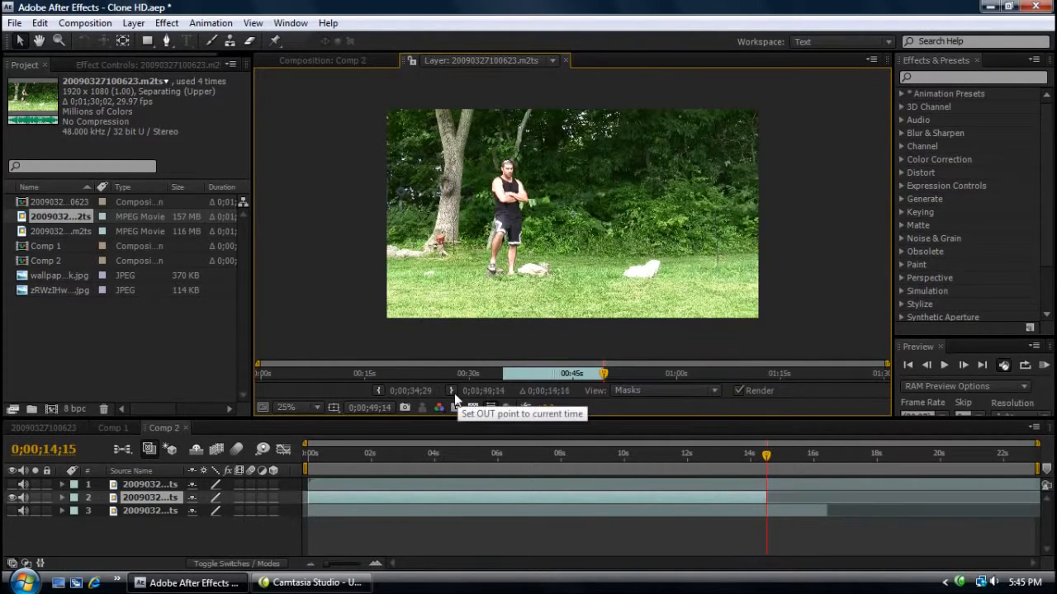
left_click(566, 60)
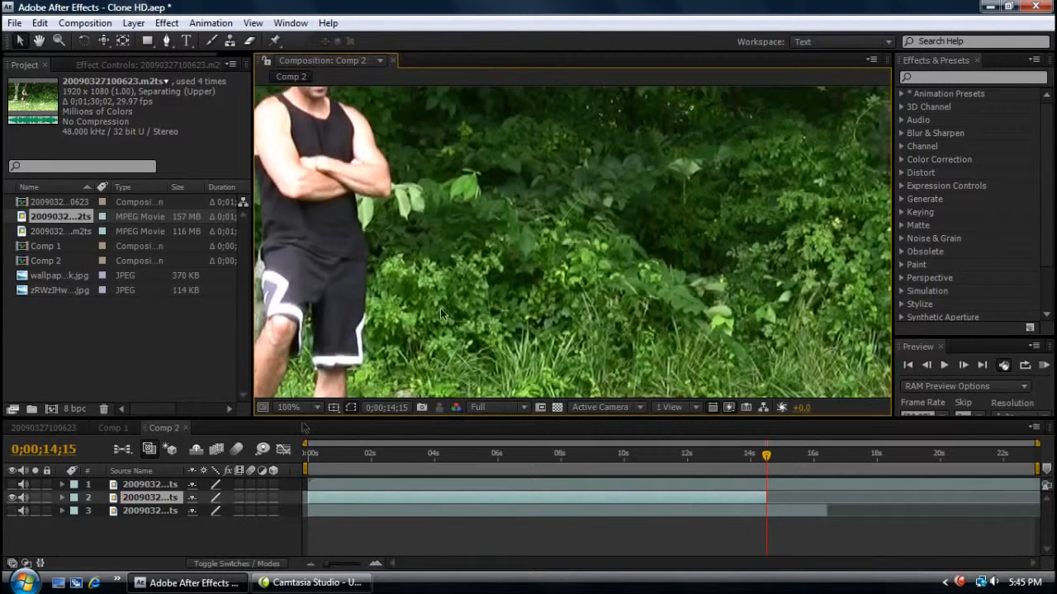
Hide layer 2, show layer 1 instead and open layer 1 in its own viewer
left_click(136, 487)
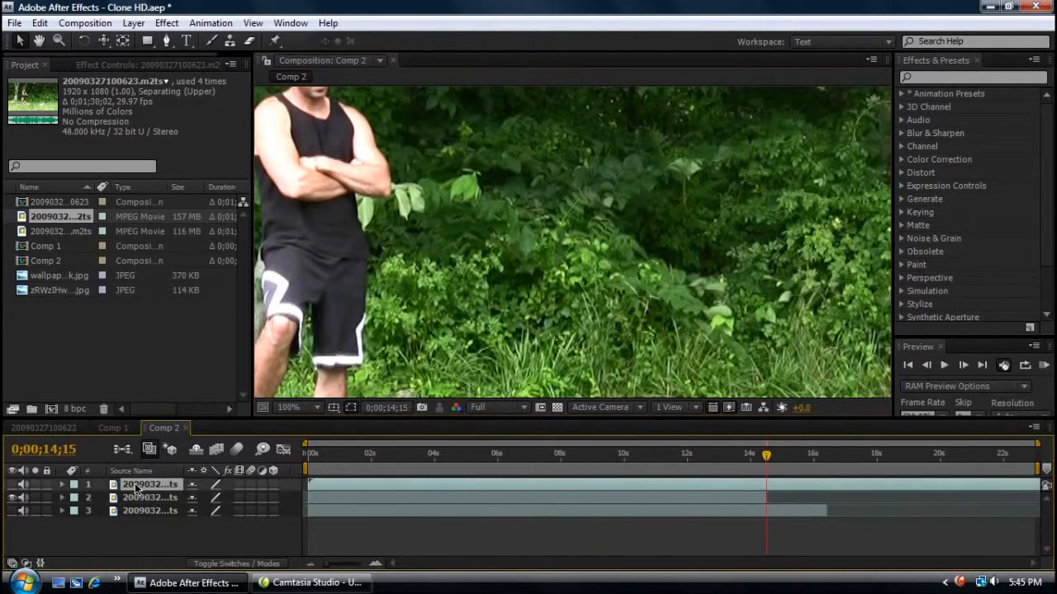
left_click(11, 499)
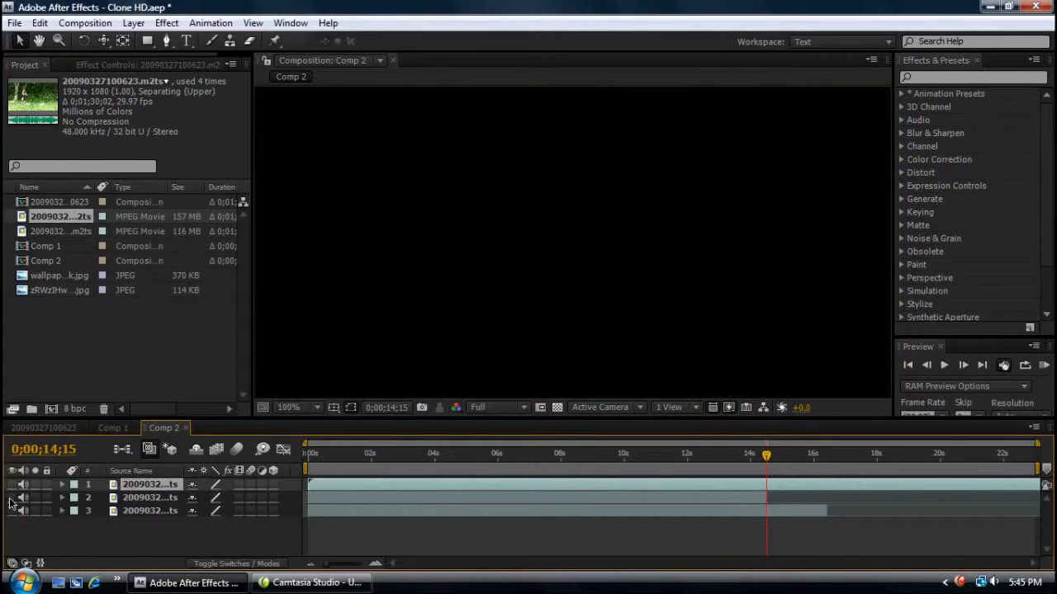
left_click(8, 491)
left_click(12, 485)
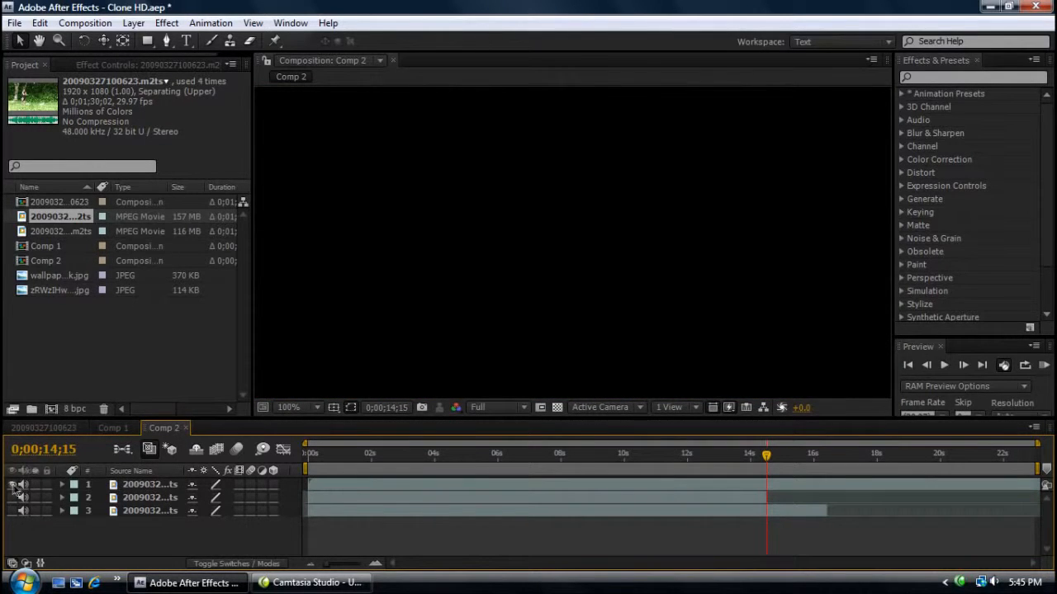
double_click(137, 487)
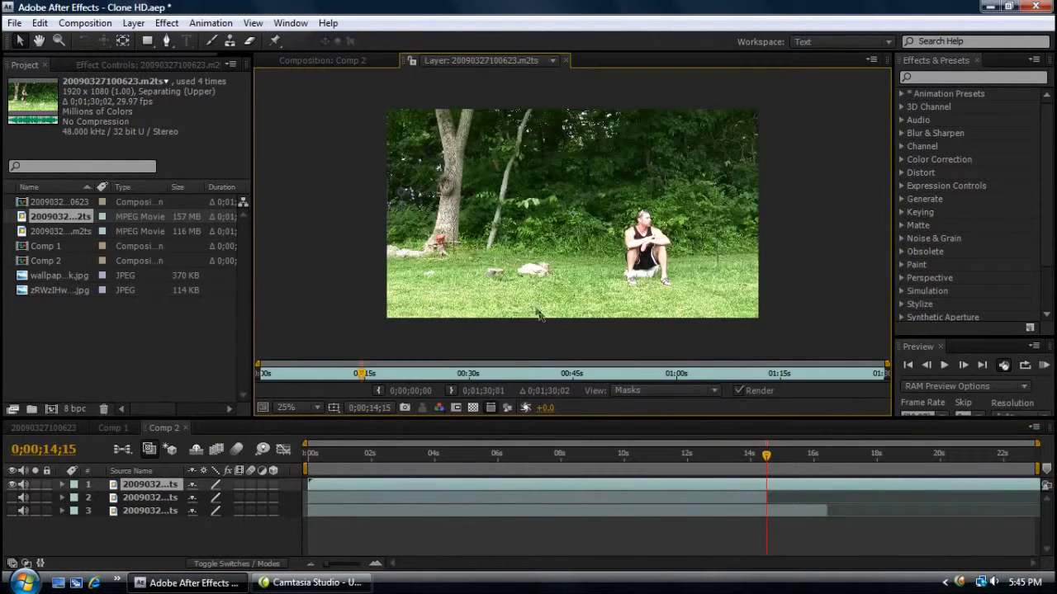
Trim layer 1 to the ball-holding pose, with its In point at 0;01;00;14 and Out point at 0;01;13;10, and close its viewer
left_click(651, 371)
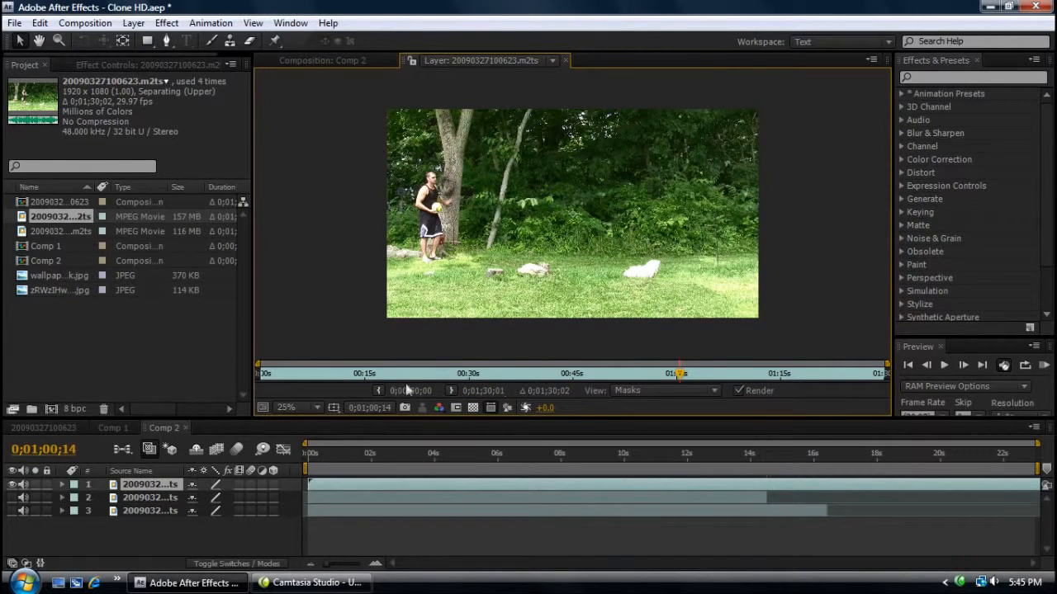
left_click(381, 388)
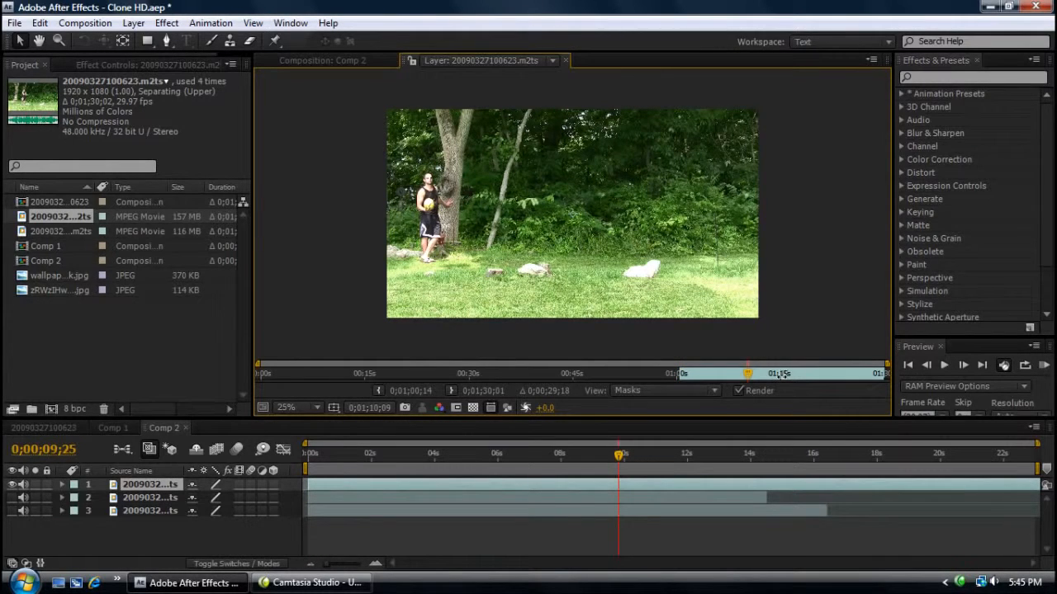
left_click(790, 374)
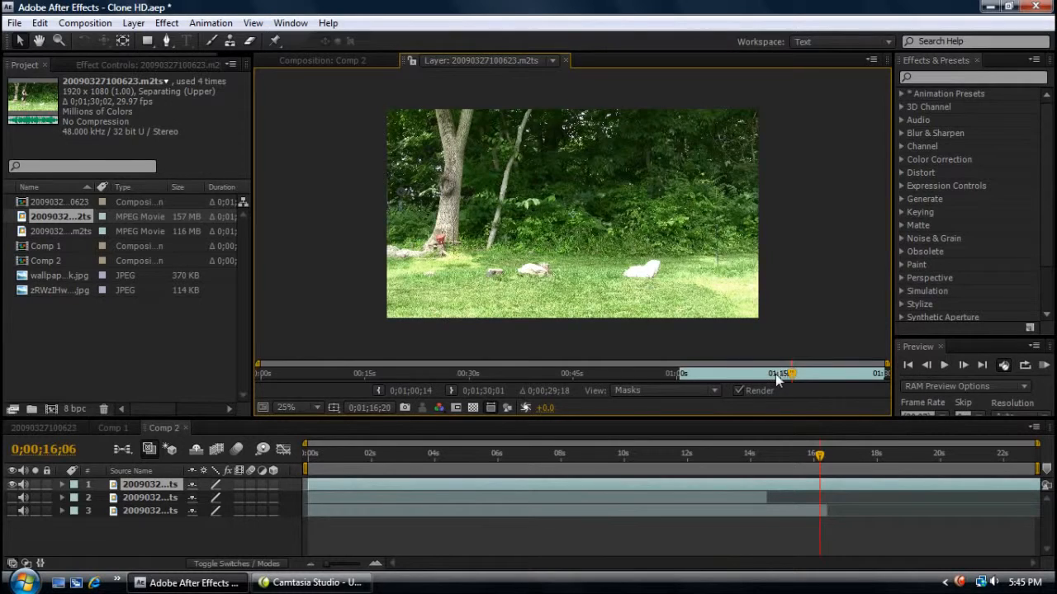
left_click(772, 374)
left_click(768, 378)
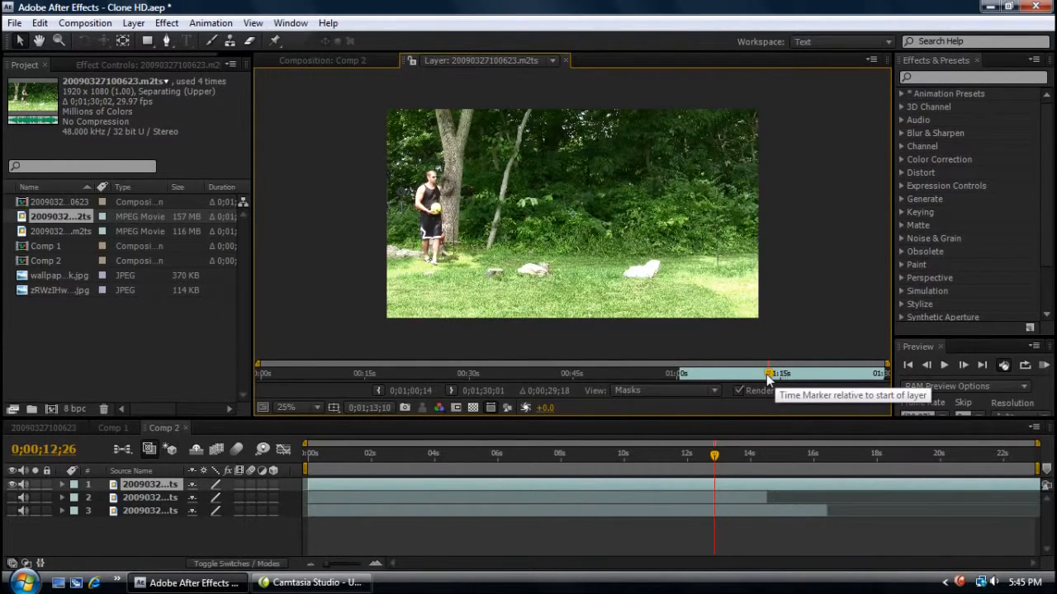
left_click(452, 390)
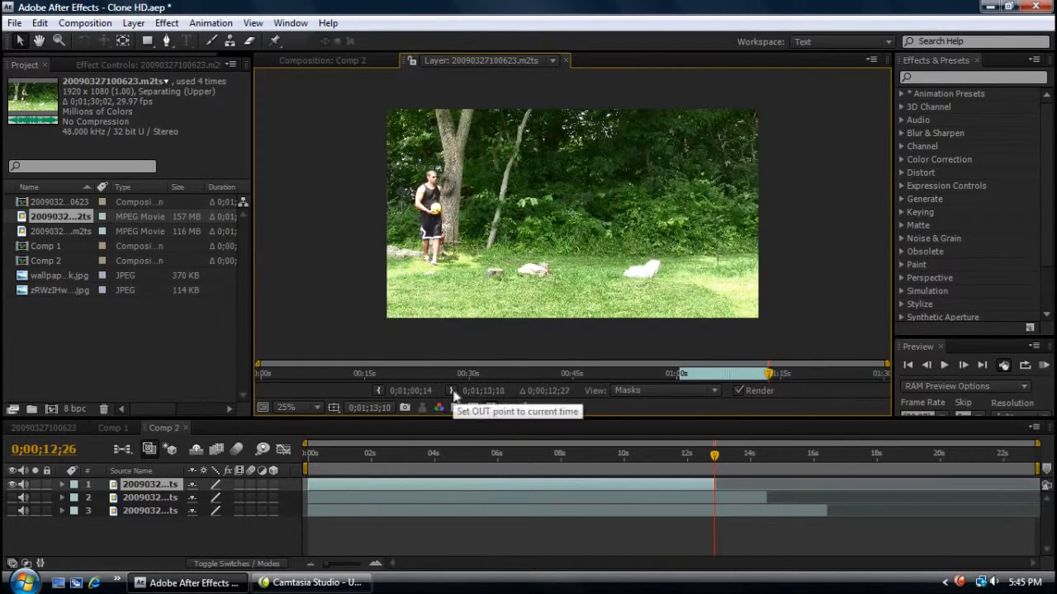
left_click(565, 60)
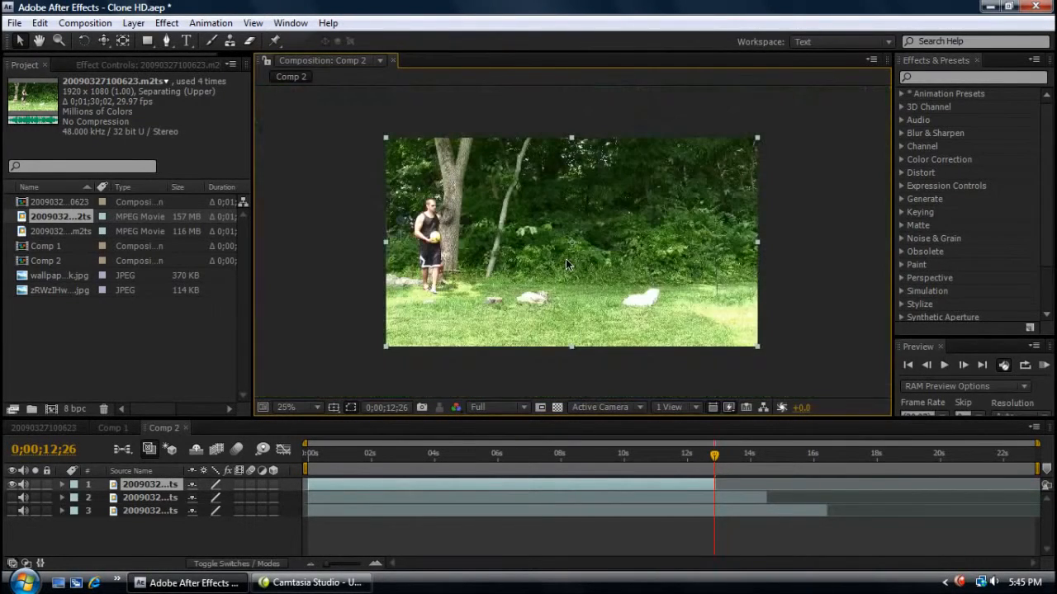
left_click(153, 510)
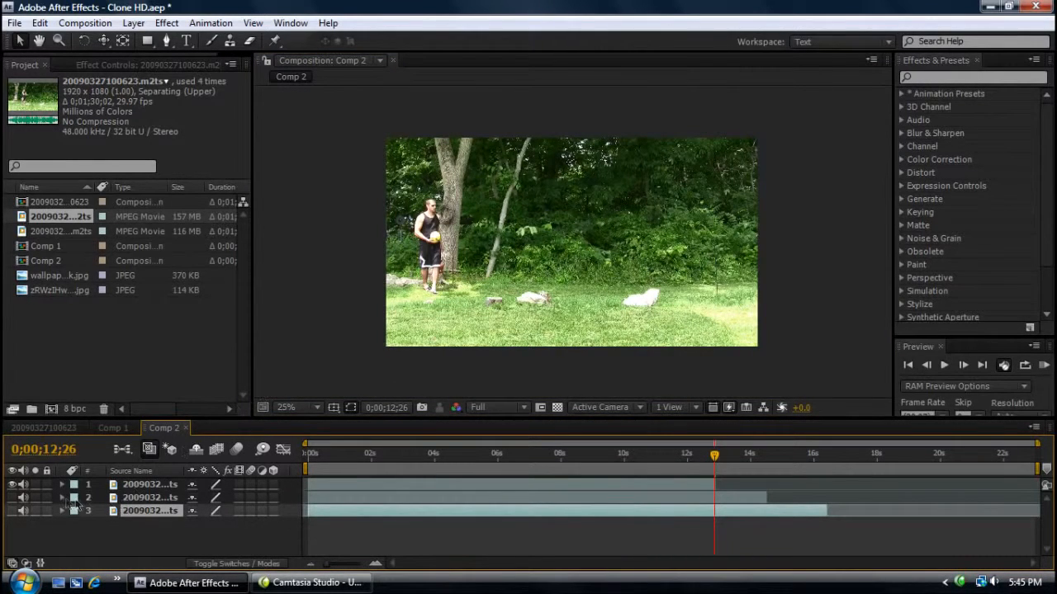
left_click(147, 498)
left_click(145, 510)
left_click(135, 486)
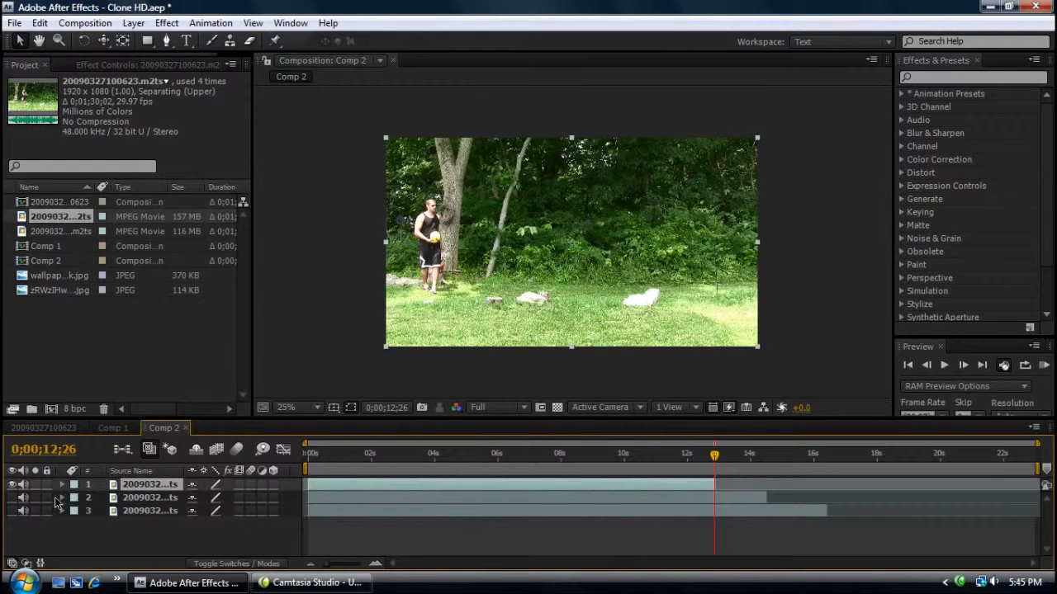
Hide layer 1, show only layer 3, select it and examine the seated man's surroundings up close
left_click(12, 499)
left_click(12, 485)
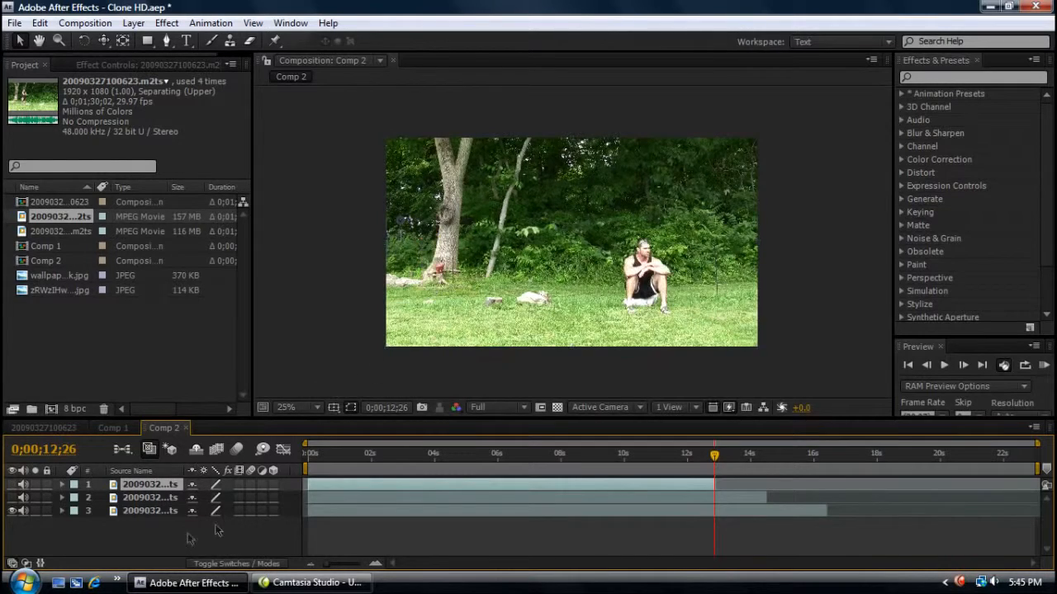
left_click(156, 511)
key("period")
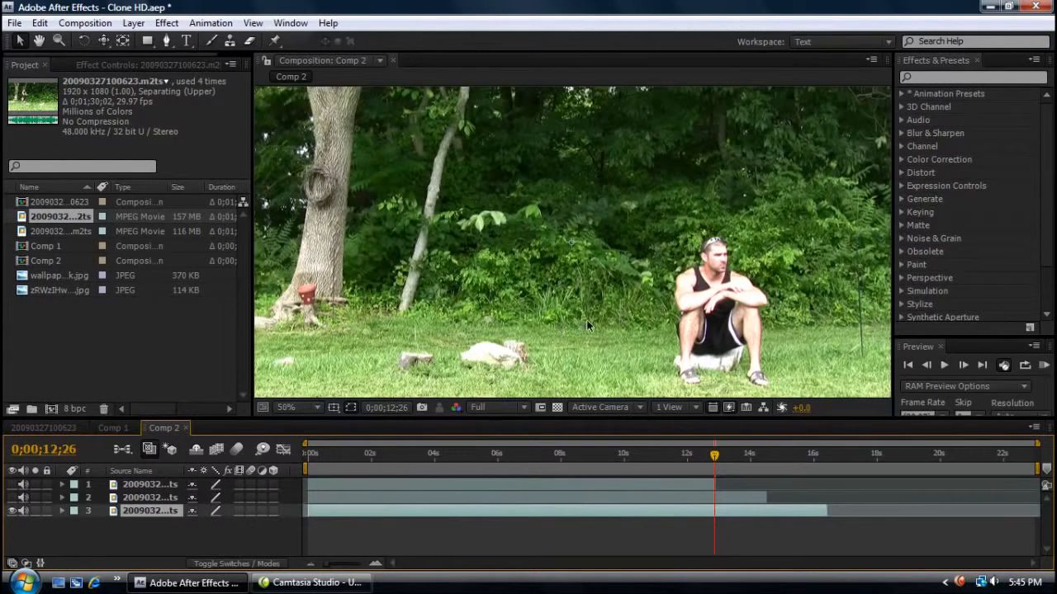
key("comma")
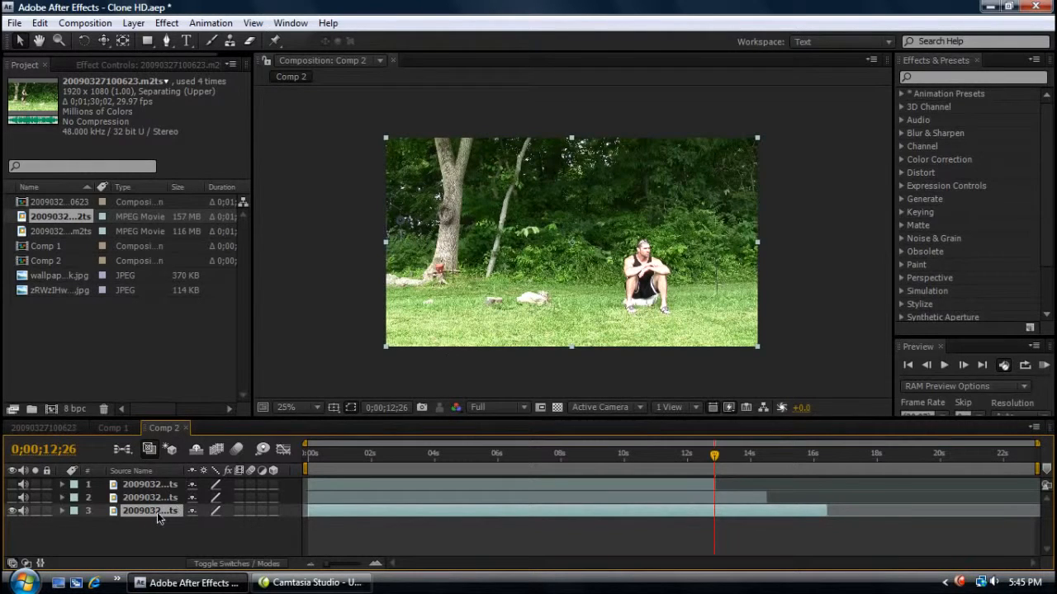
key("period")
key("comma")
scroll(647, 259, "up", 2)
scroll(660, 264, "down", 2)
Hide layer 3, show layer 2 instead and select it, checking the area around the standing man
left_click(11, 510)
left_click(11, 497)
left_click(140, 502)
scroll(516, 347, "up", 2)
scroll(516, 347, "down", 2)
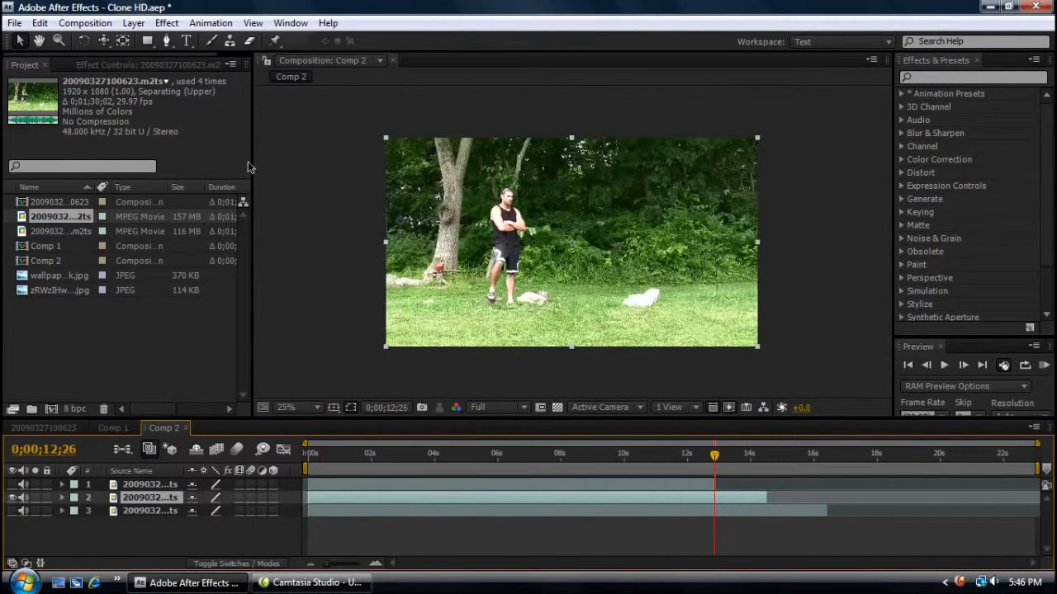
Draw a closed Pen tool mask around the standing man on layer 2, extending past the frame's upper and lower edges, and return to the Selection tool
left_click(167, 41)
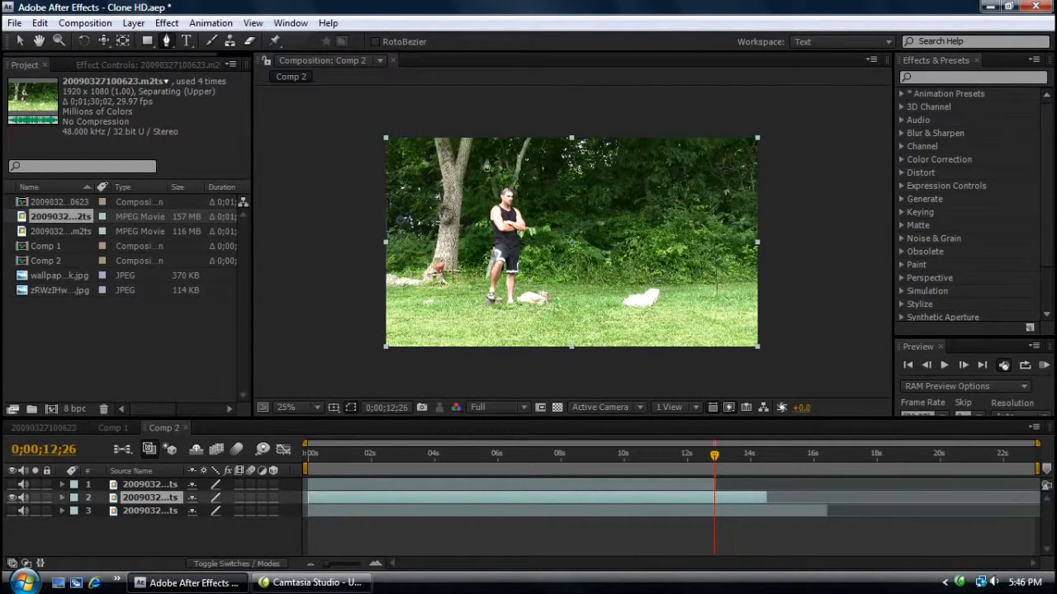
left_click(464, 360)
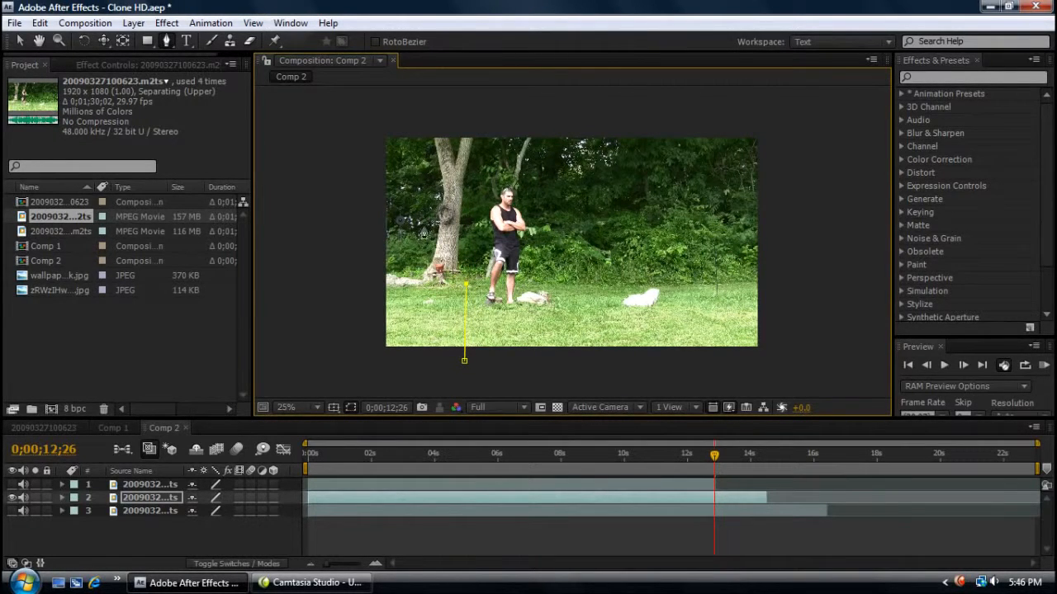
left_click(476, 196)
left_click(484, 156)
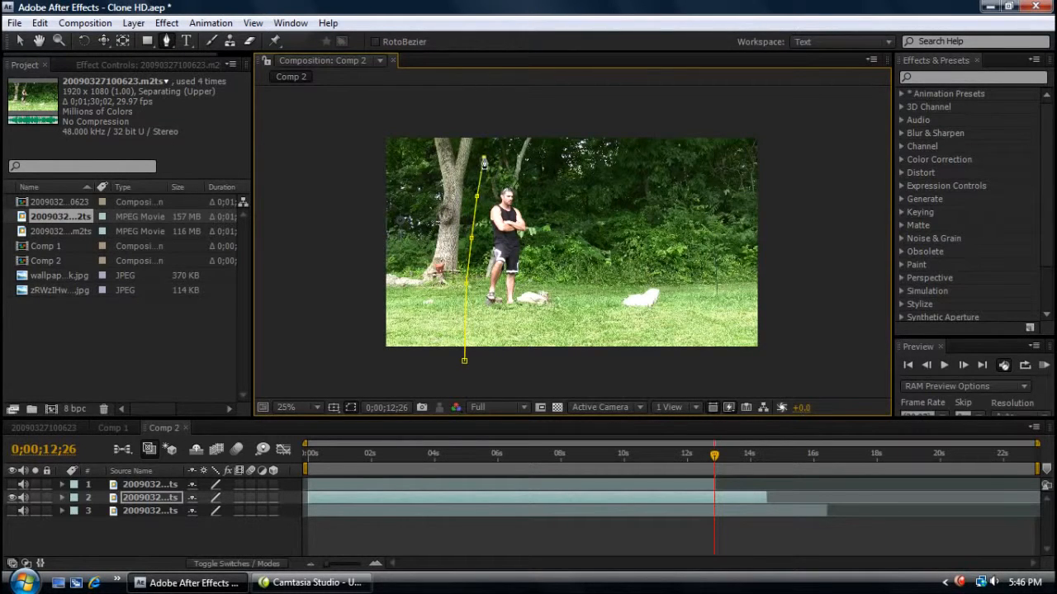
left_click(485, 129)
left_click(561, 128)
left_click(572, 204)
left_click(580, 258)
left_click(578, 300)
left_click(577, 362)
left_click(464, 361)
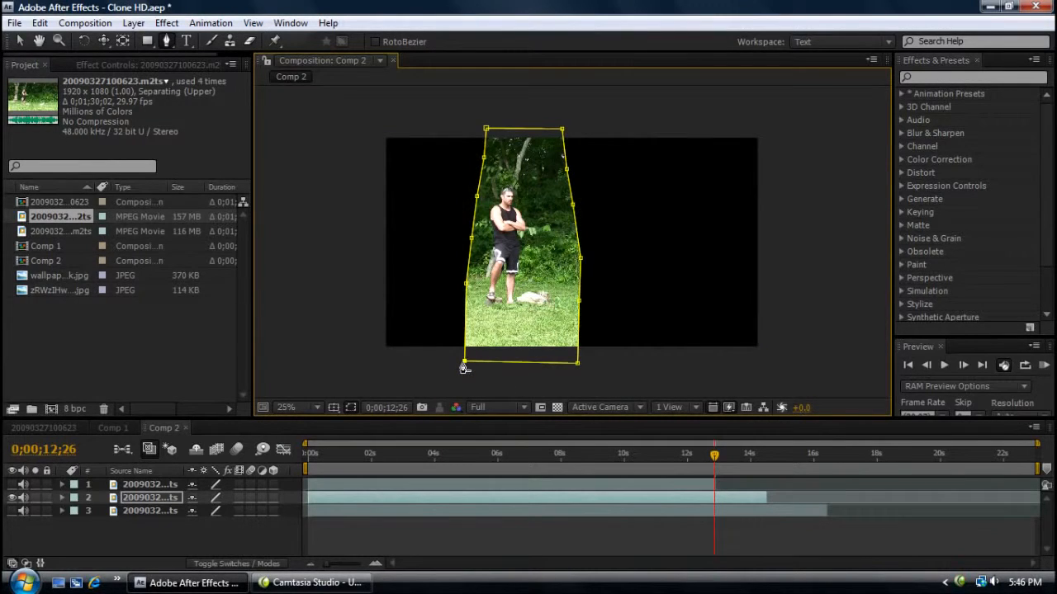
left_click(20, 40)
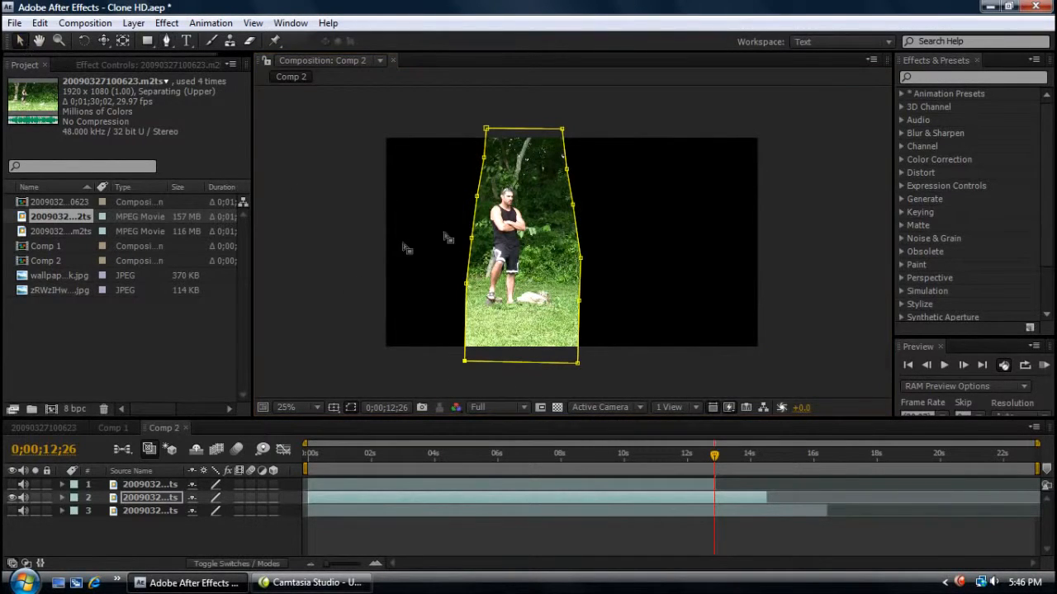
Hide layer 2, show layer 1 instead and select layer 1 with no mask points active
left_click(13, 498)
left_click(13, 484)
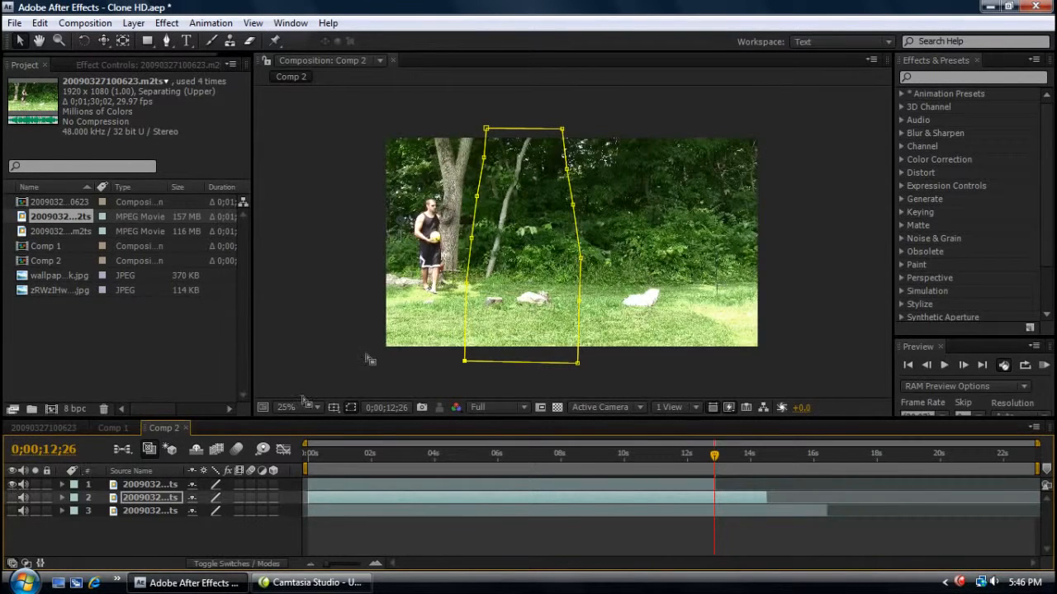
left_click(314, 365)
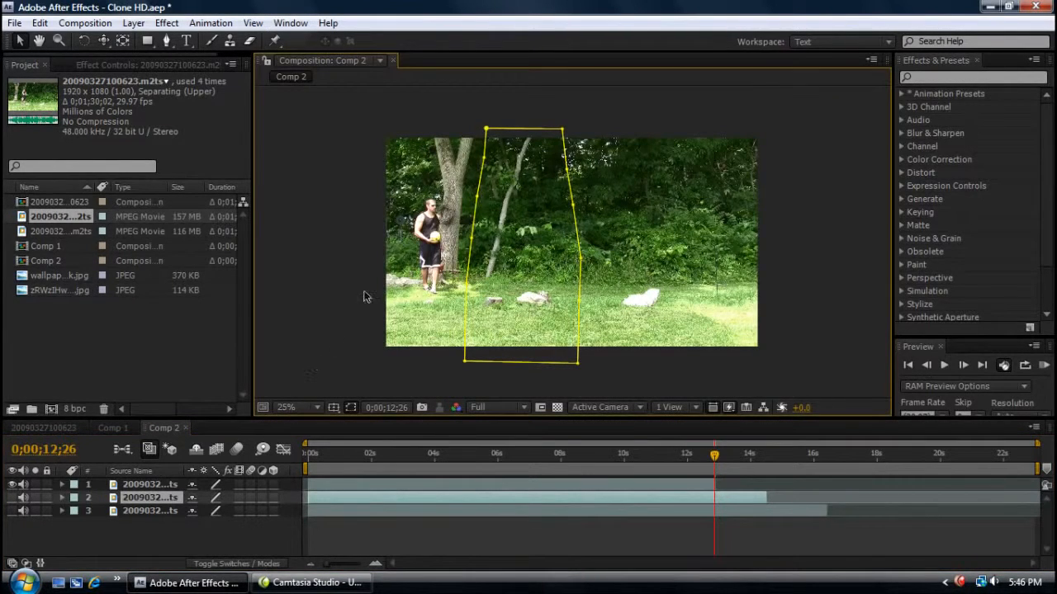
left_click(165, 486)
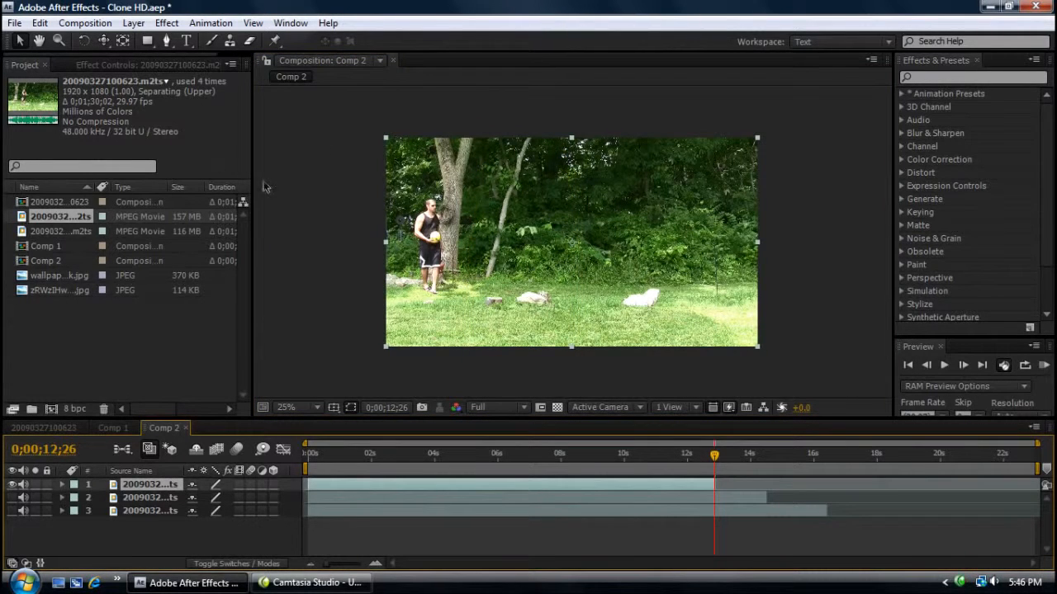
left_click(167, 41)
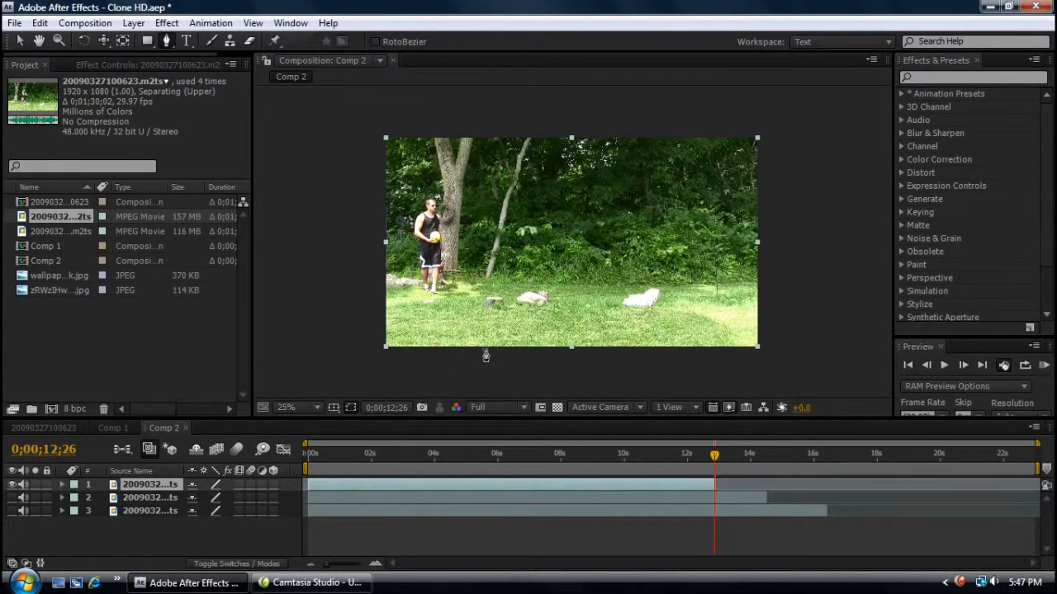
left_click(367, 303)
left_click(418, 304)
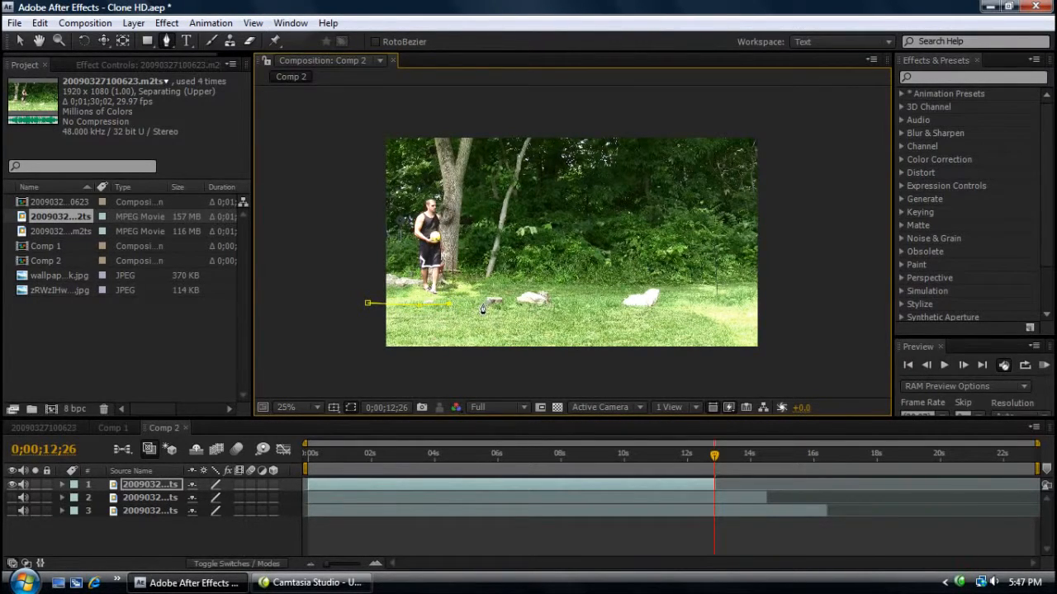
left_click(13, 497)
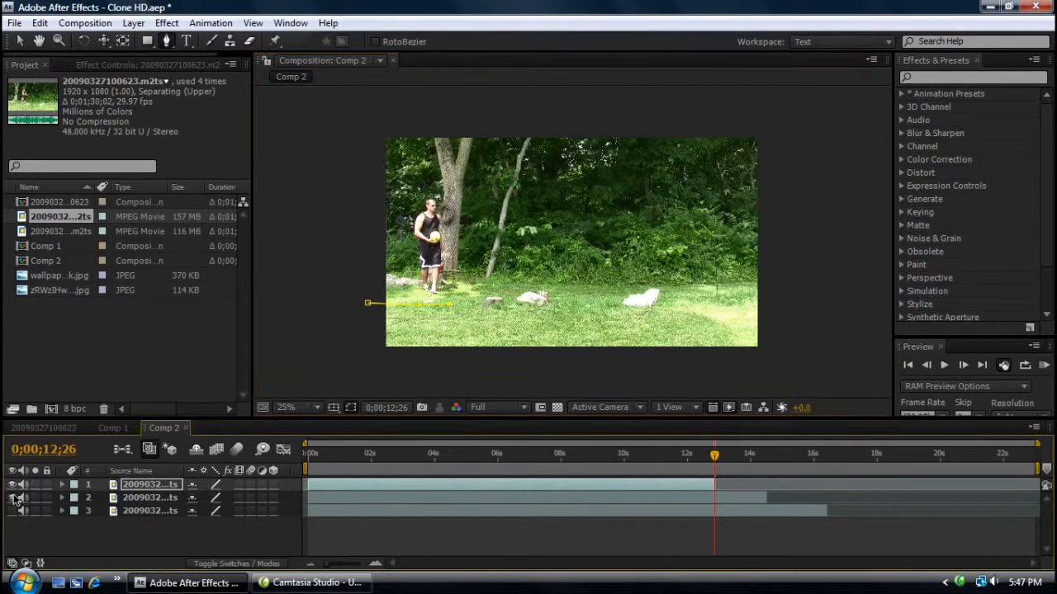
left_click(148, 499)
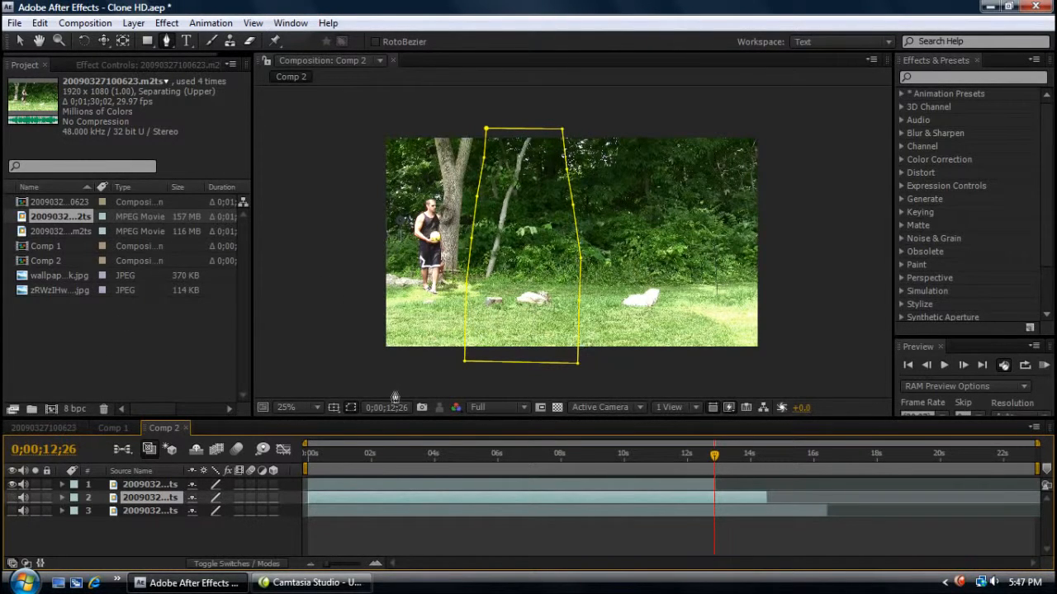
left_click(142, 487)
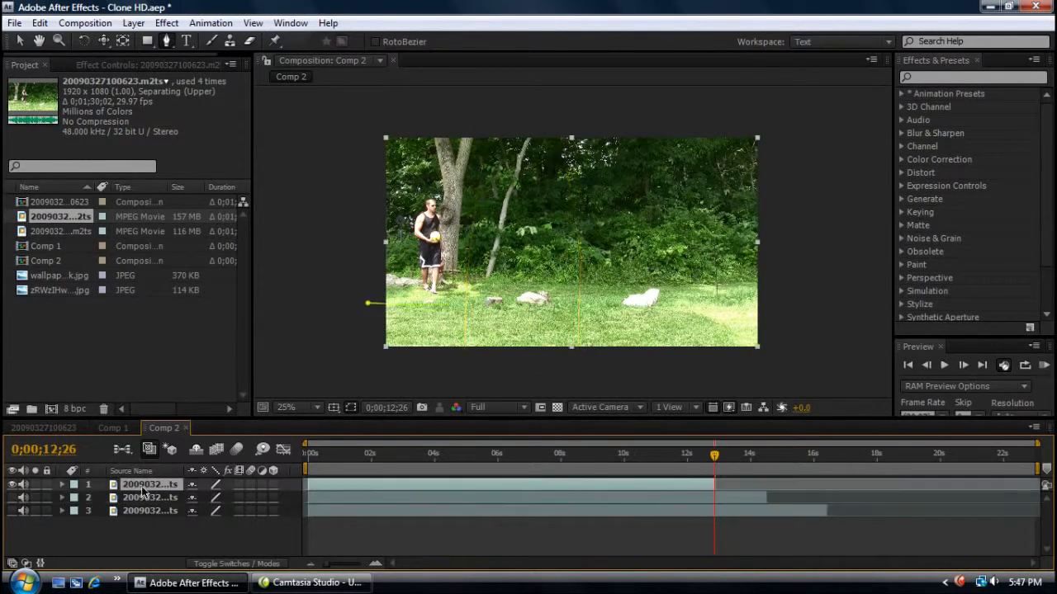
left_click(460, 288)
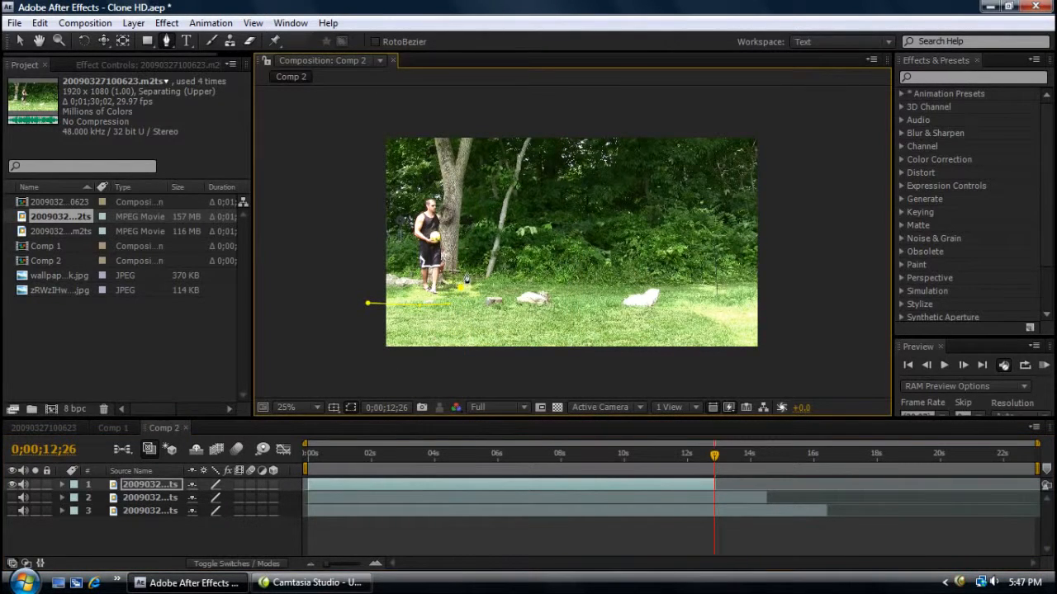
left_click(40, 23)
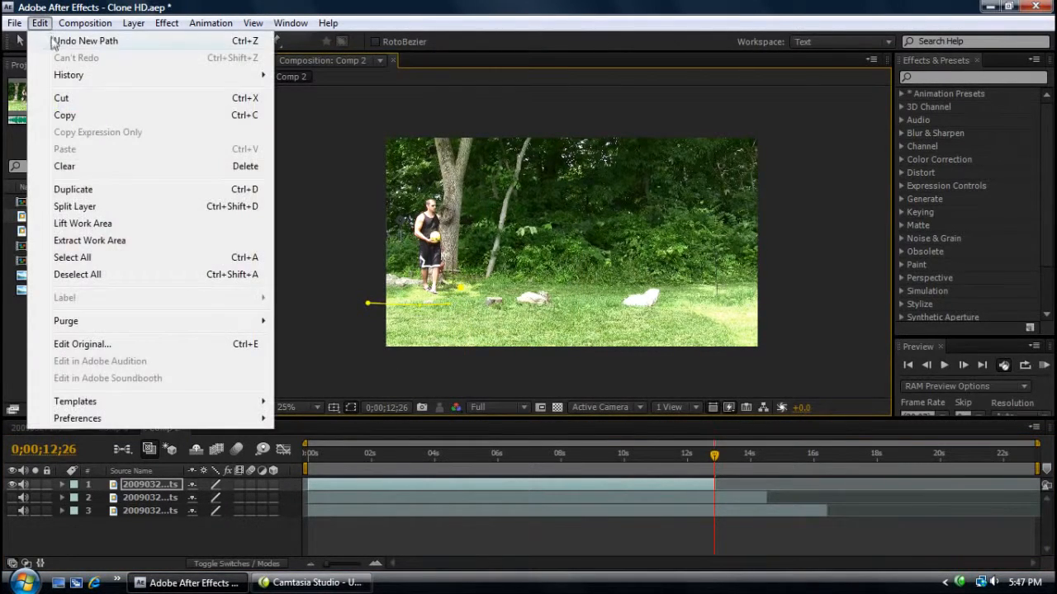
left_click(55, 42)
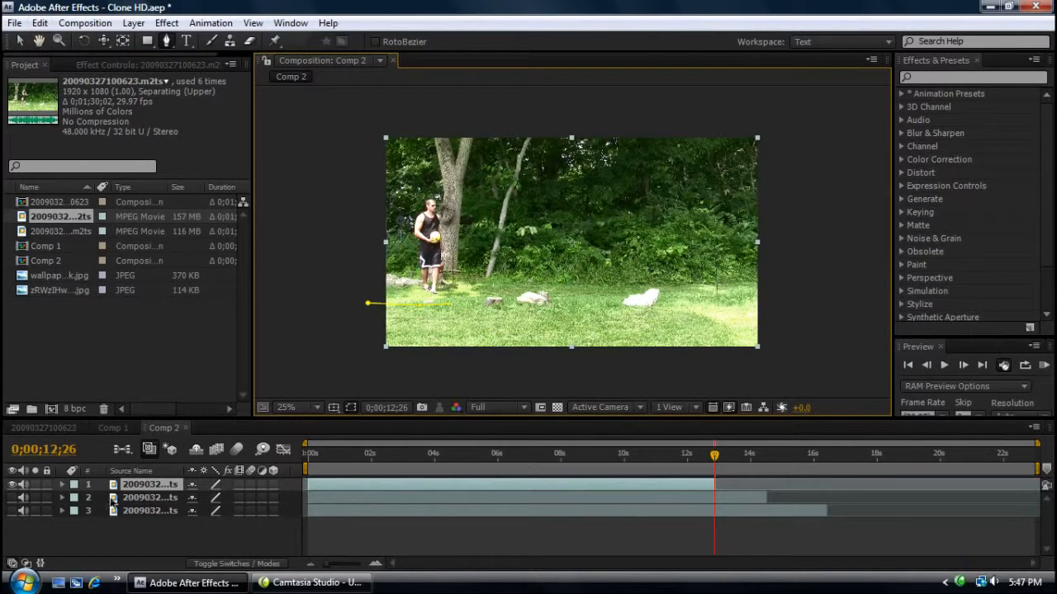
left_click(62, 484)
left_click(75, 498)
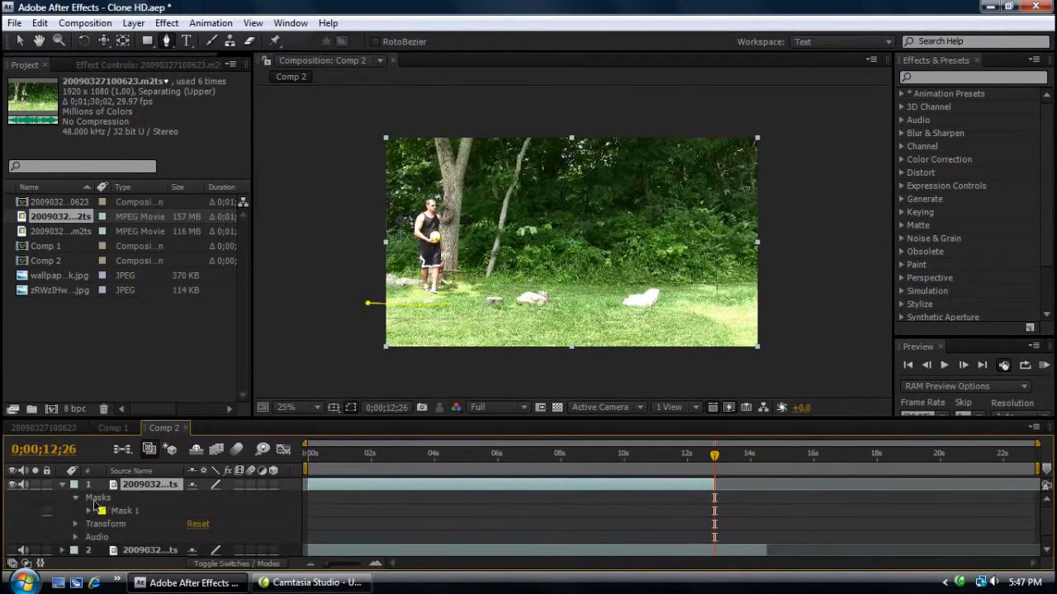
left_click(122, 511)
left_click(39, 23)
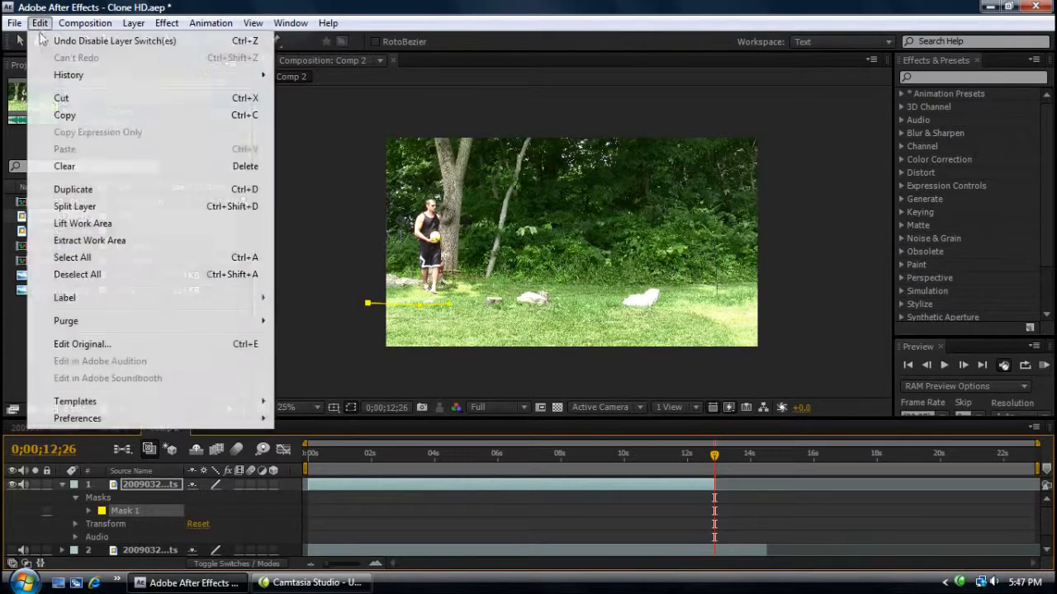
left_click(66, 166)
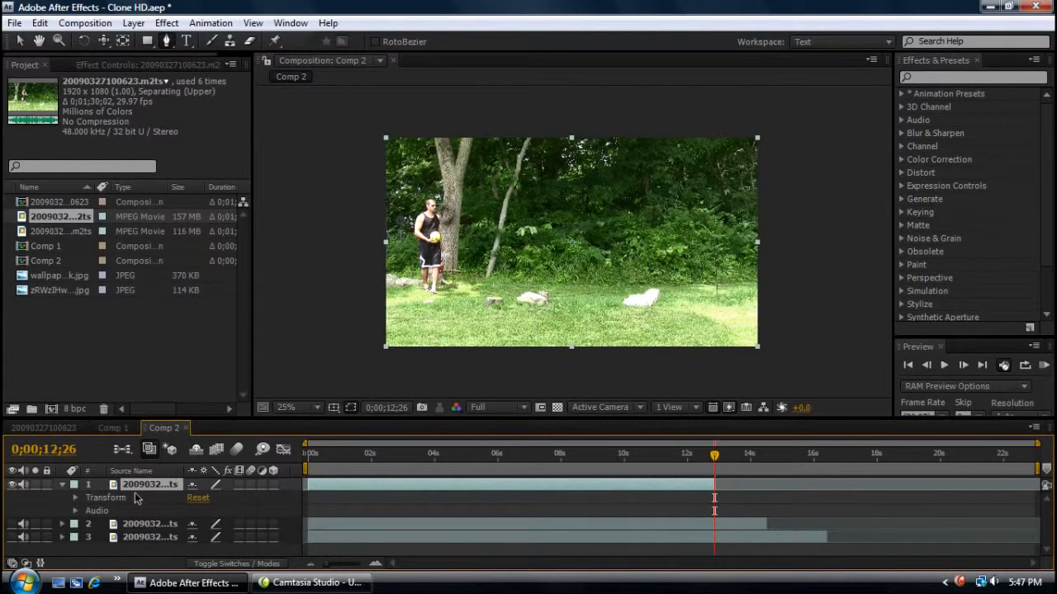
left_click(63, 484)
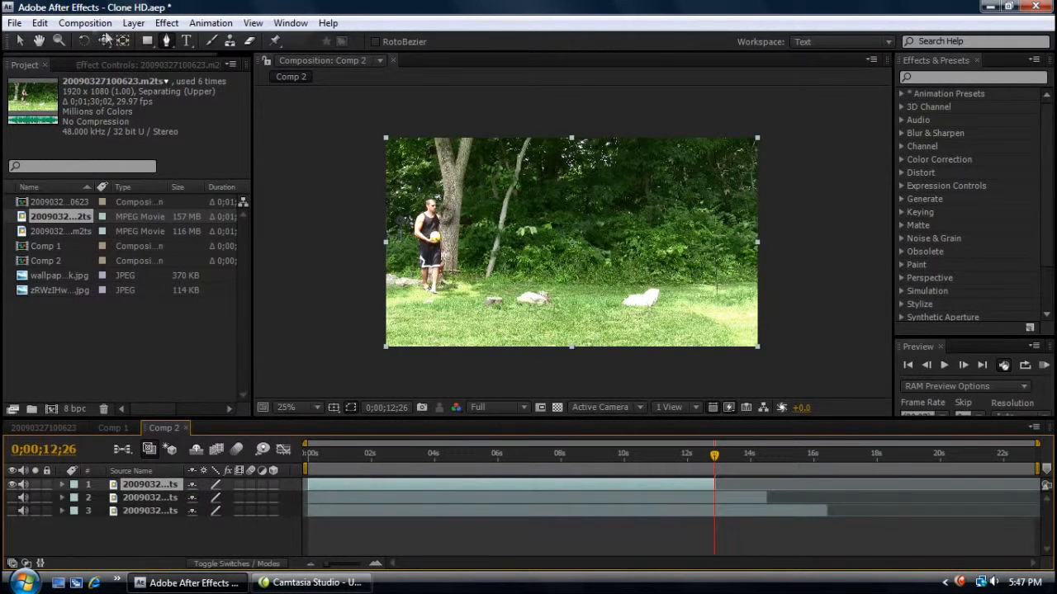
Draw a closed Pen tool mask around the ball-holding man on layer 1, past the frame's upper and left edges, and show layers 2 and 3
left_click(166, 40)
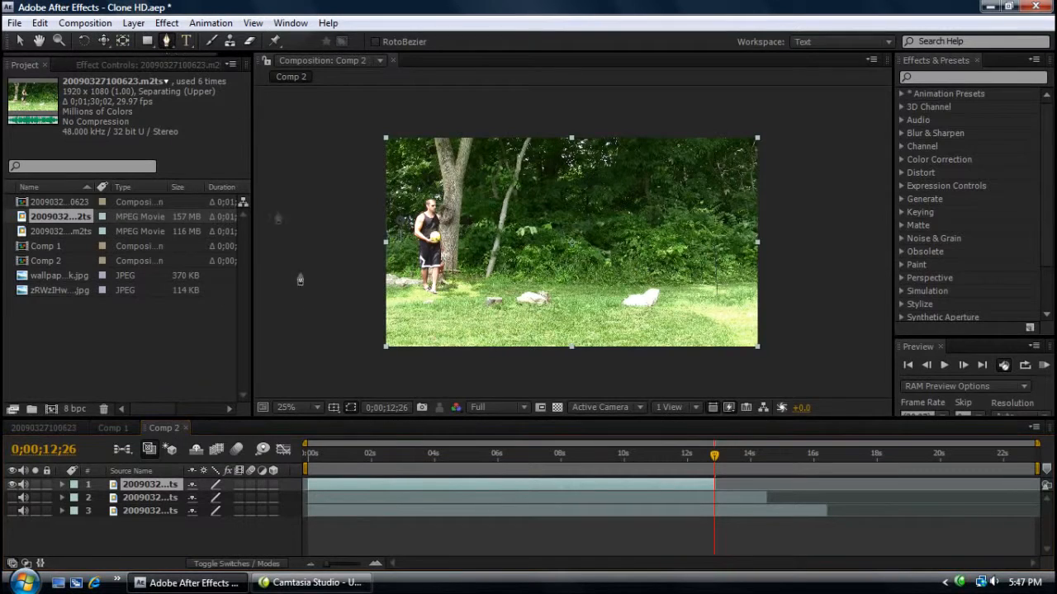
left_click(369, 297)
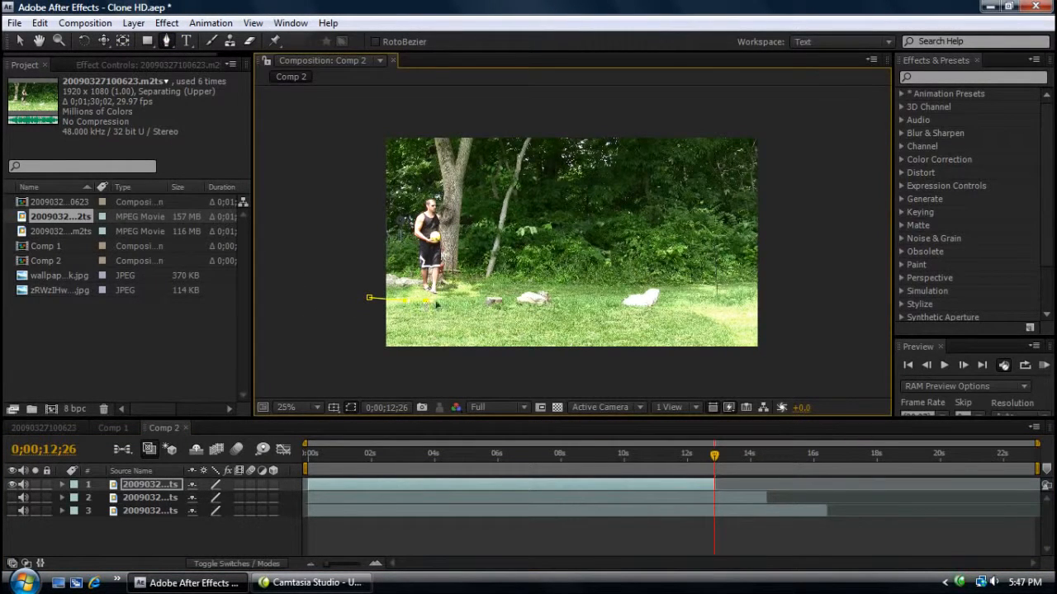
left_click(467, 261)
left_click(468, 235)
left_click(476, 193)
left_click(479, 162)
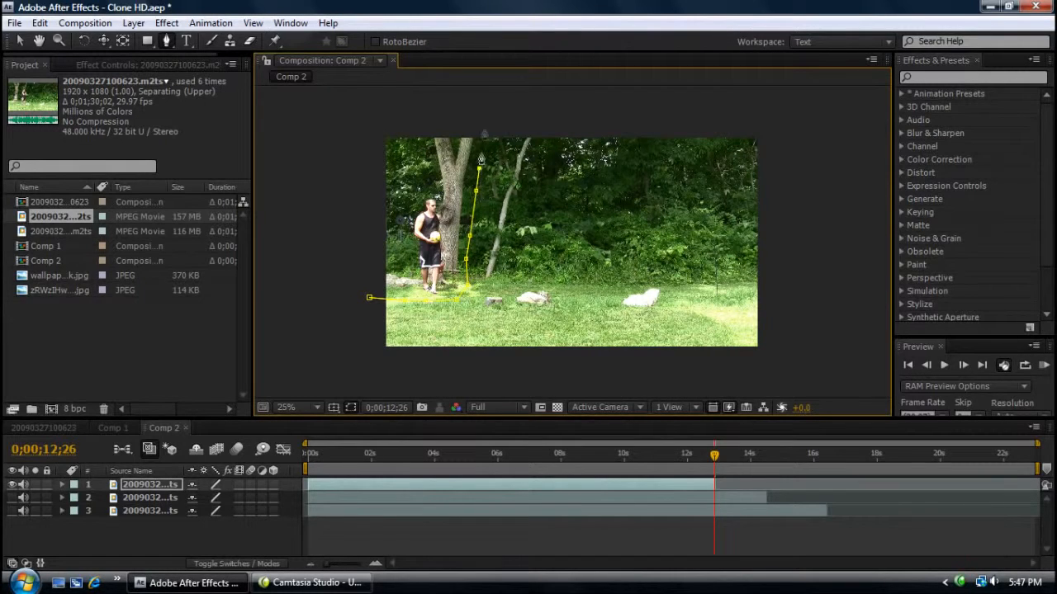
left_click(483, 122)
left_click(373, 120)
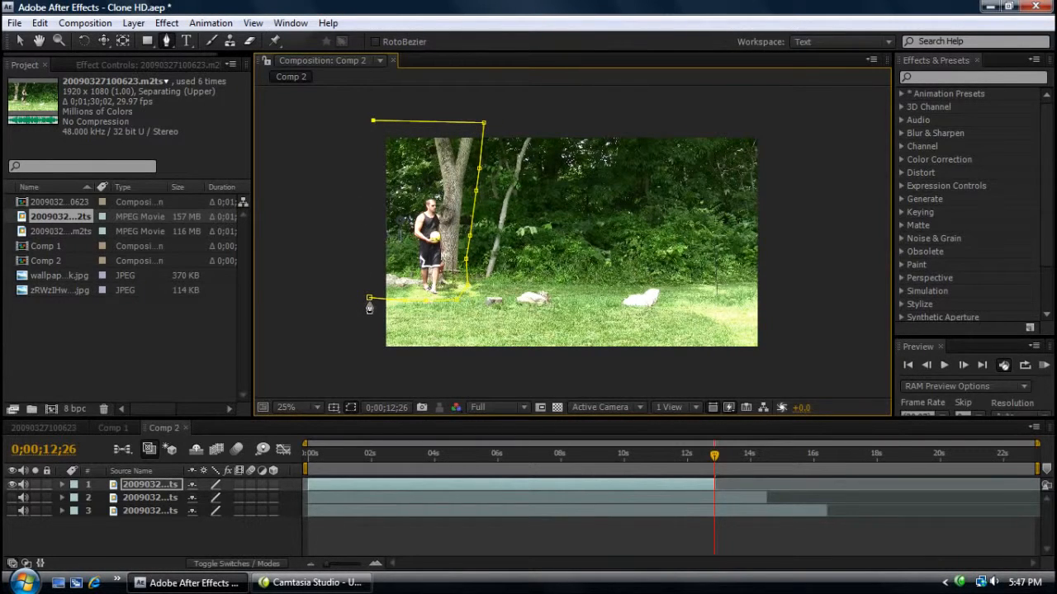
left_click(370, 299)
left_click(21, 41)
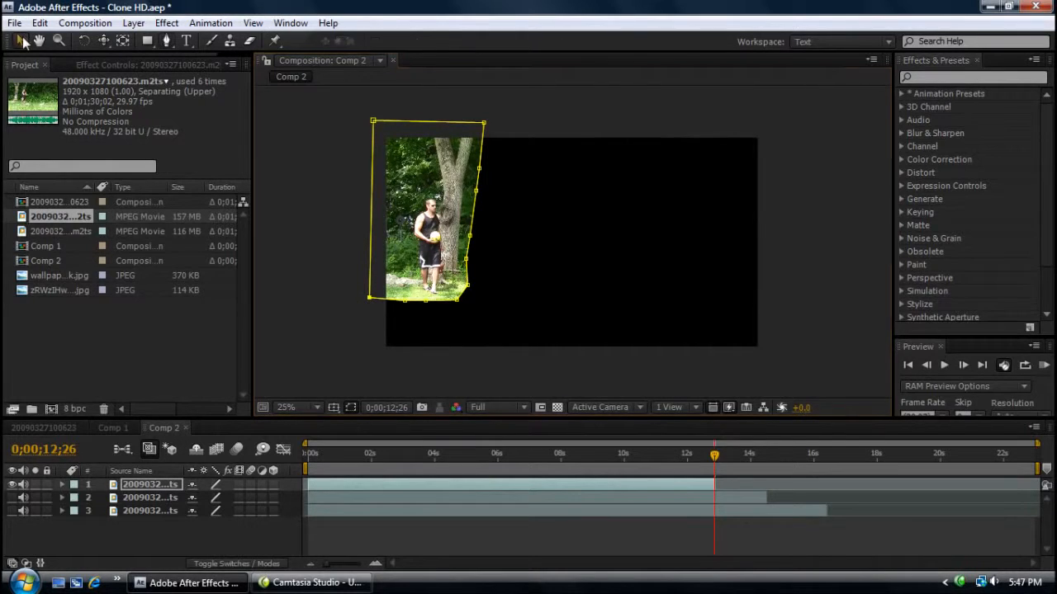
left_click(13, 498)
left_click(12, 511)
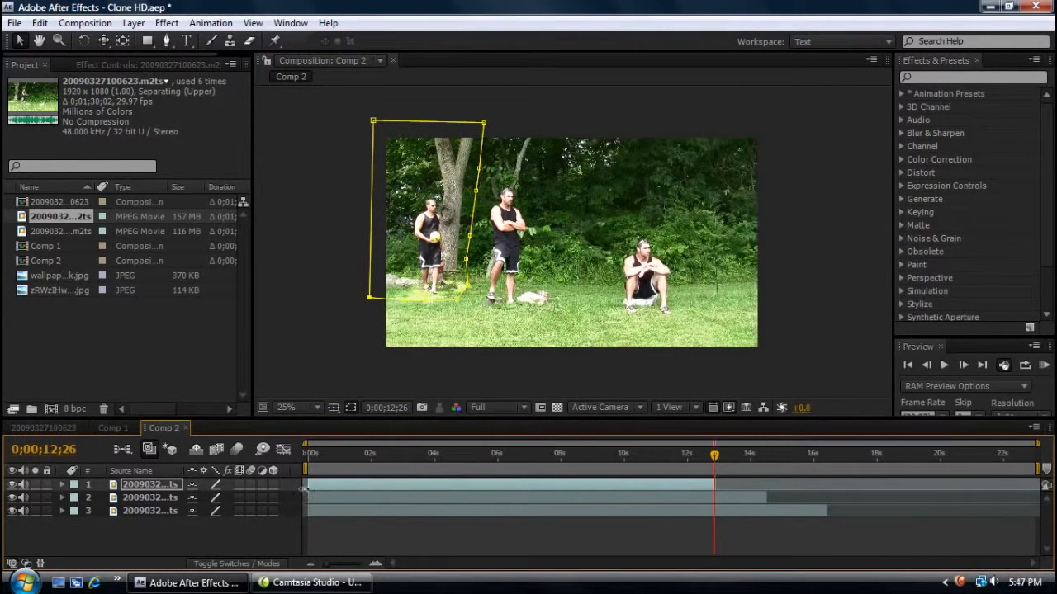
Review how the masked clips stack by hiding all three layers and showing them again one at a time, from layer 3 up to layer 1
left_click(12, 484)
left_click(12, 498)
left_click(12, 511)
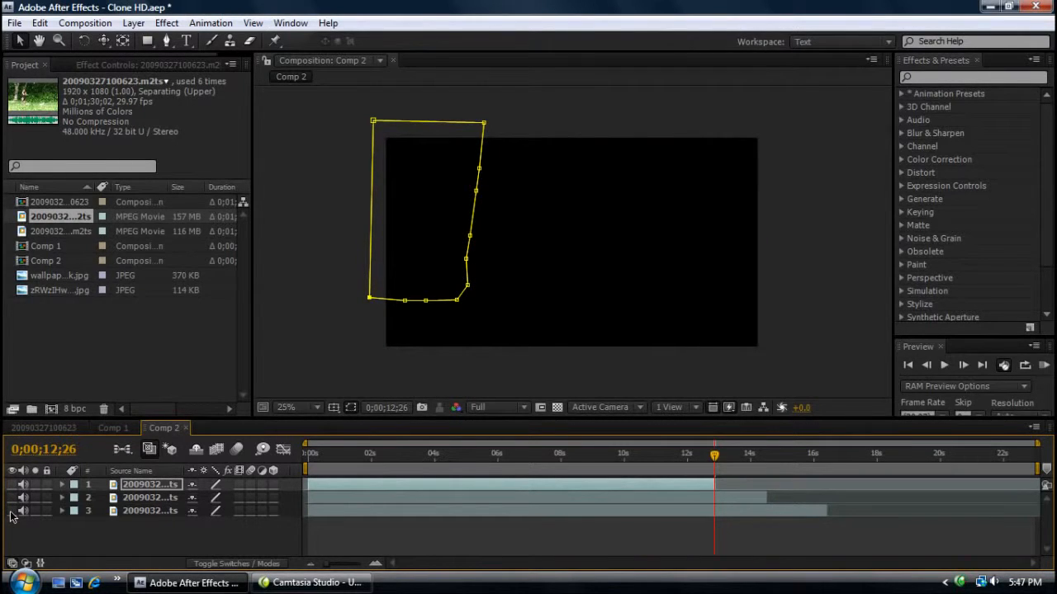
left_click(12, 513)
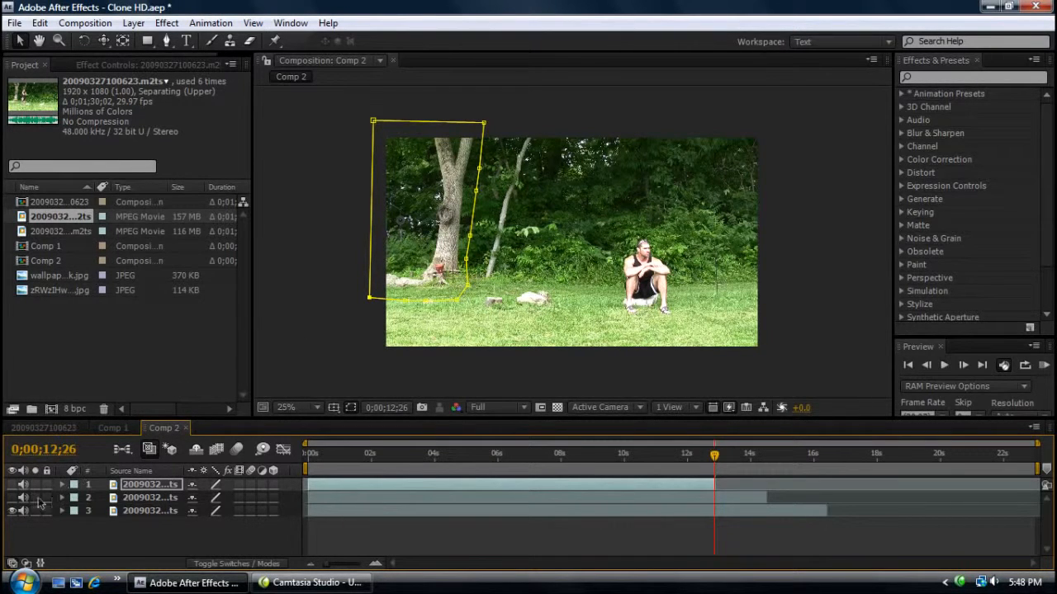
left_click(12, 498)
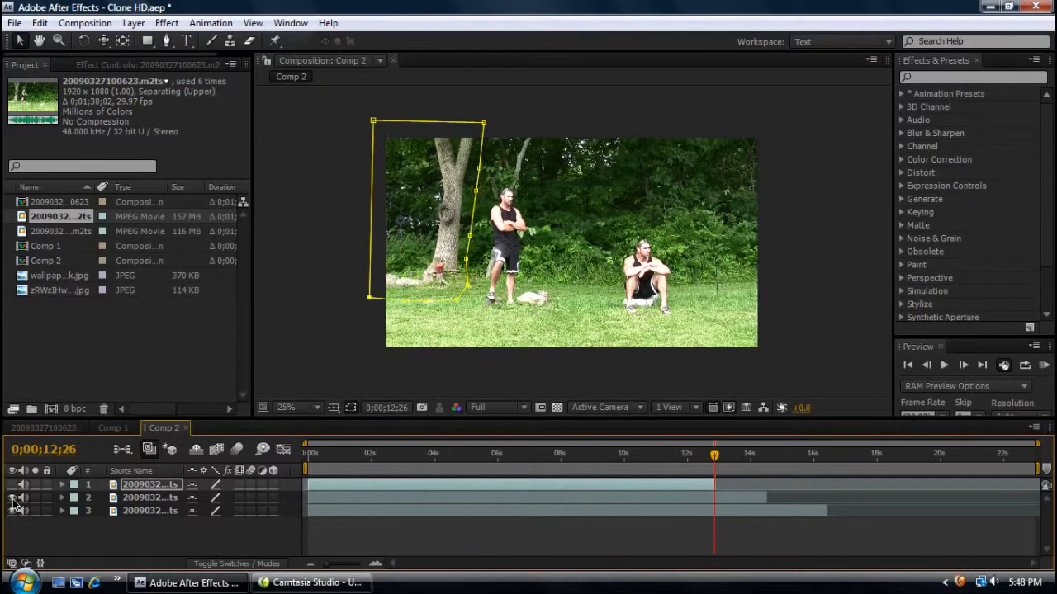
left_click(11, 484)
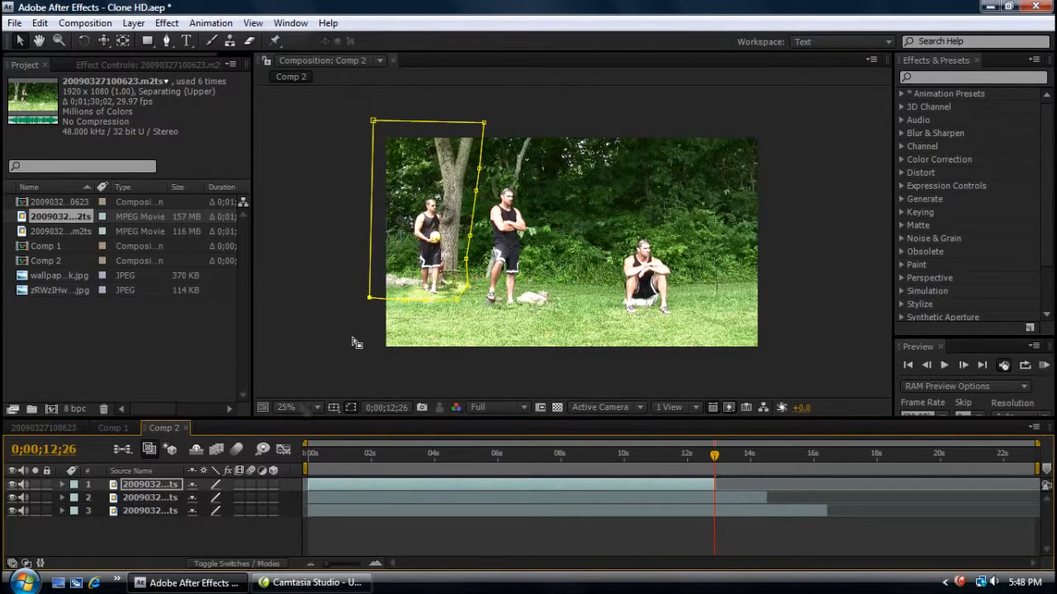
Compare the mask outlines of layers 1 and 2 by selecting each layer in turn
left_click(168, 495)
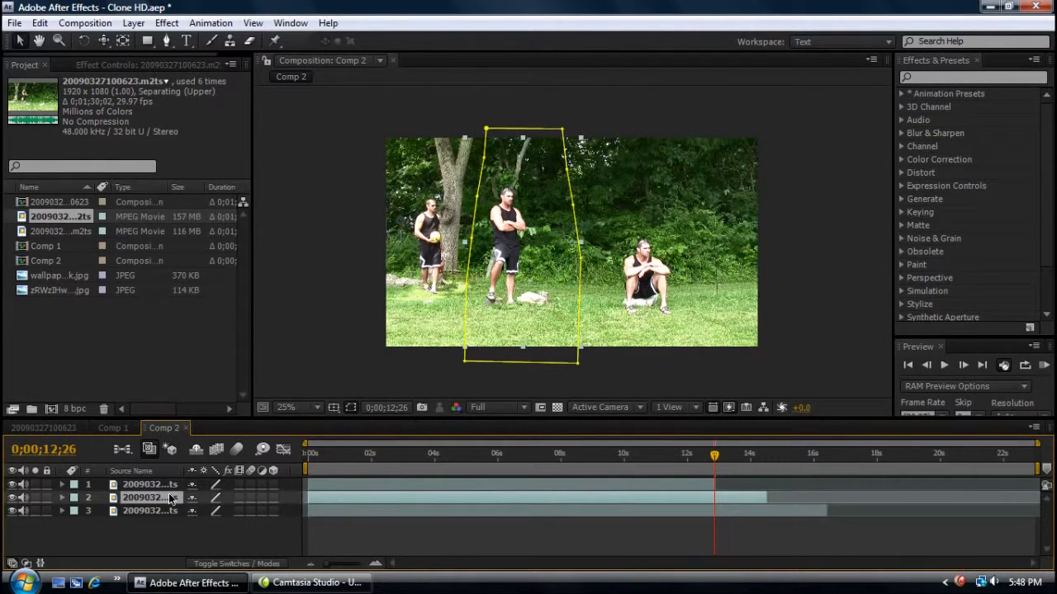
left_click(163, 484)
left_click(163, 493)
left_click(164, 484)
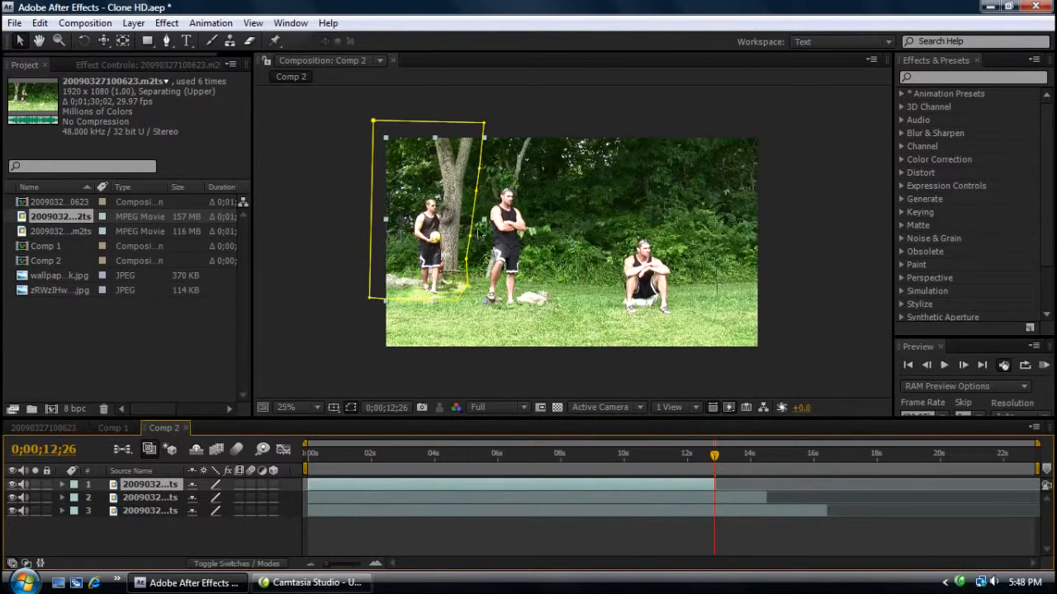
Deselect the layers and inspect the mask seams up close, at the current frame and at 0;00;01;28
left_click(289, 388)
key("period")
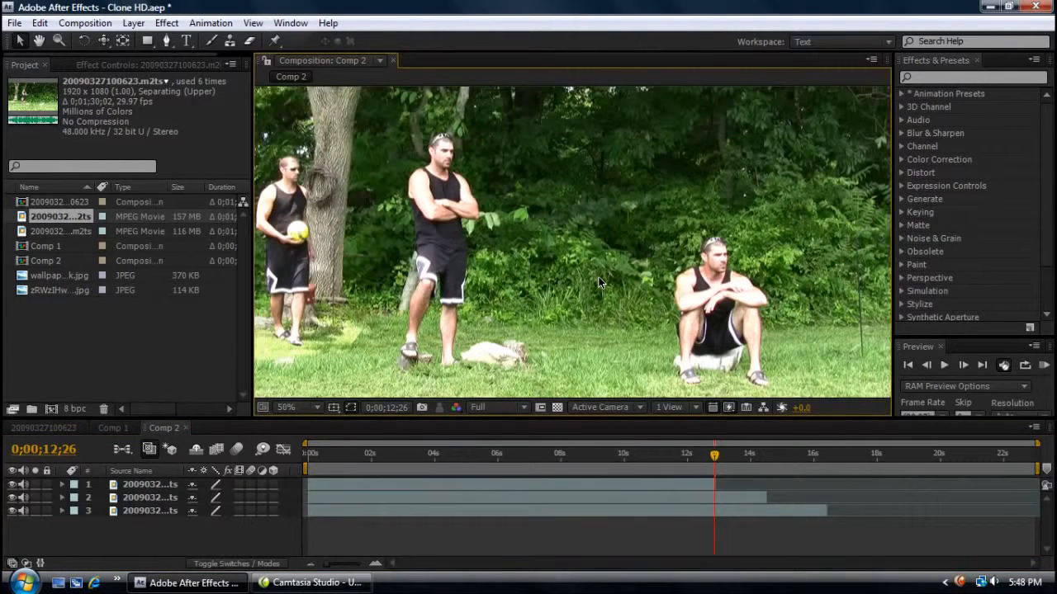
key("comma")
key("period")
key("comma")
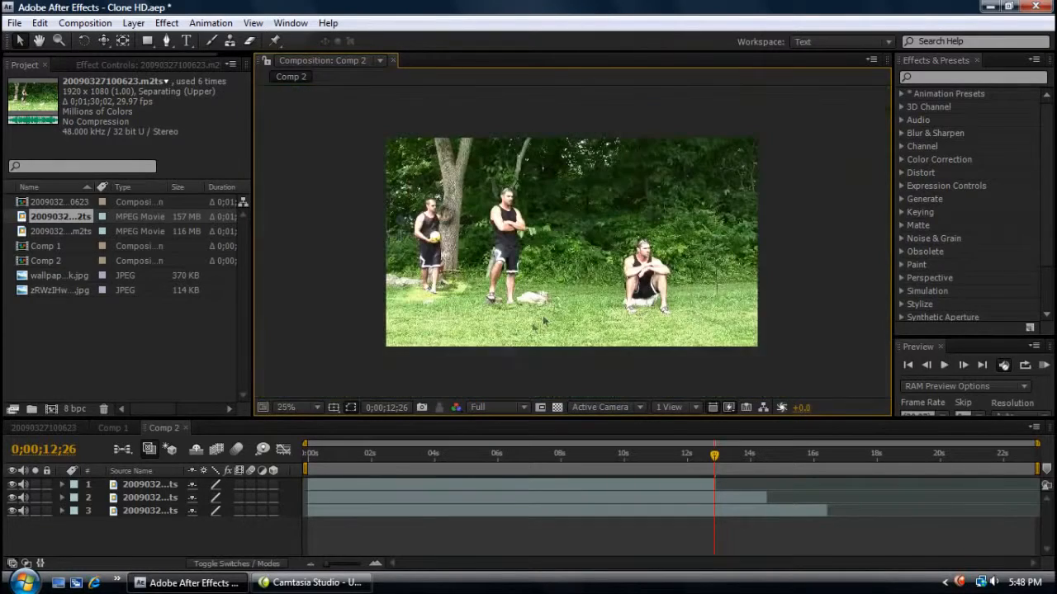
left_click(369, 460)
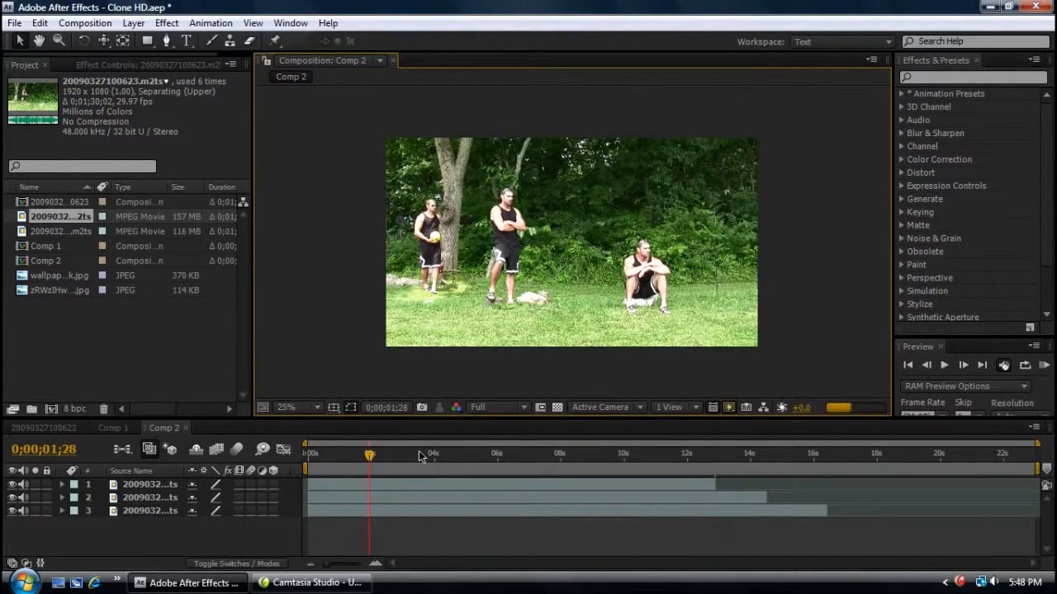
key("period")
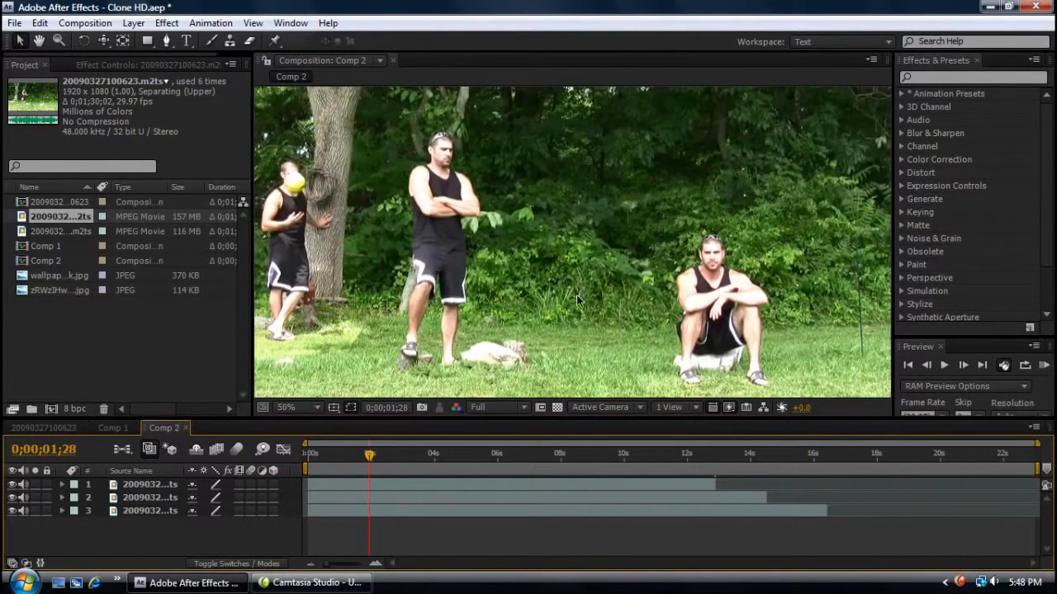
key("comma")
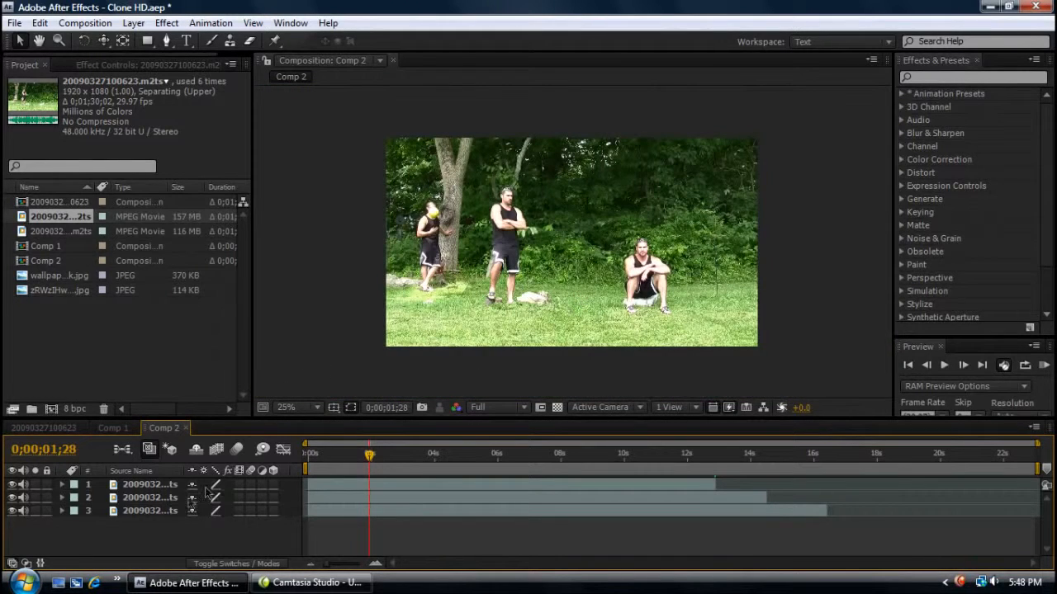
Set the Mask Feather of layer 2's Mask 1 to 60 pixels and collapse the layer's properties
left_click(59, 498)
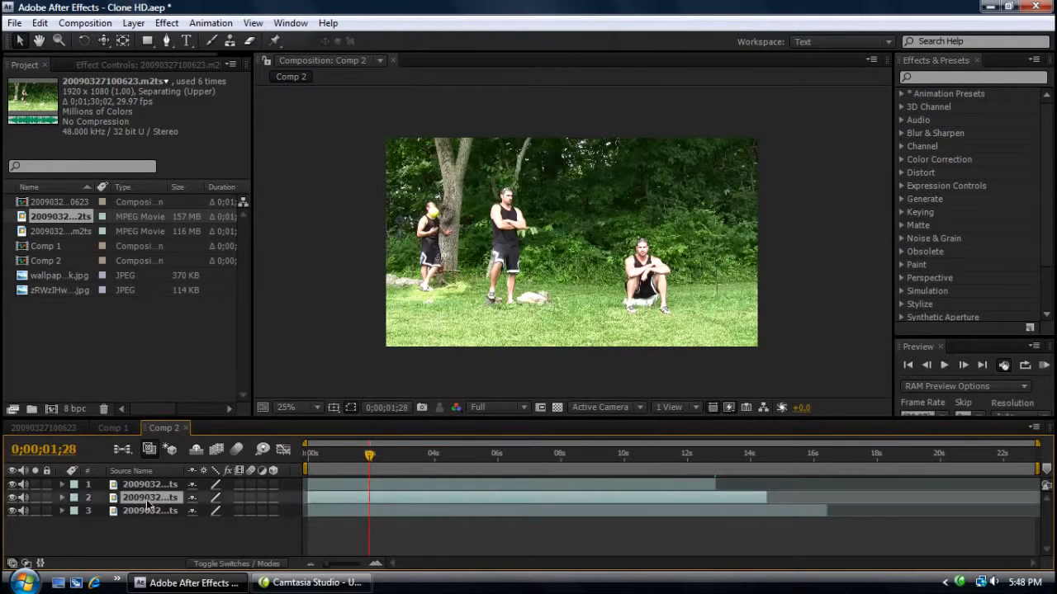
left_click(62, 497)
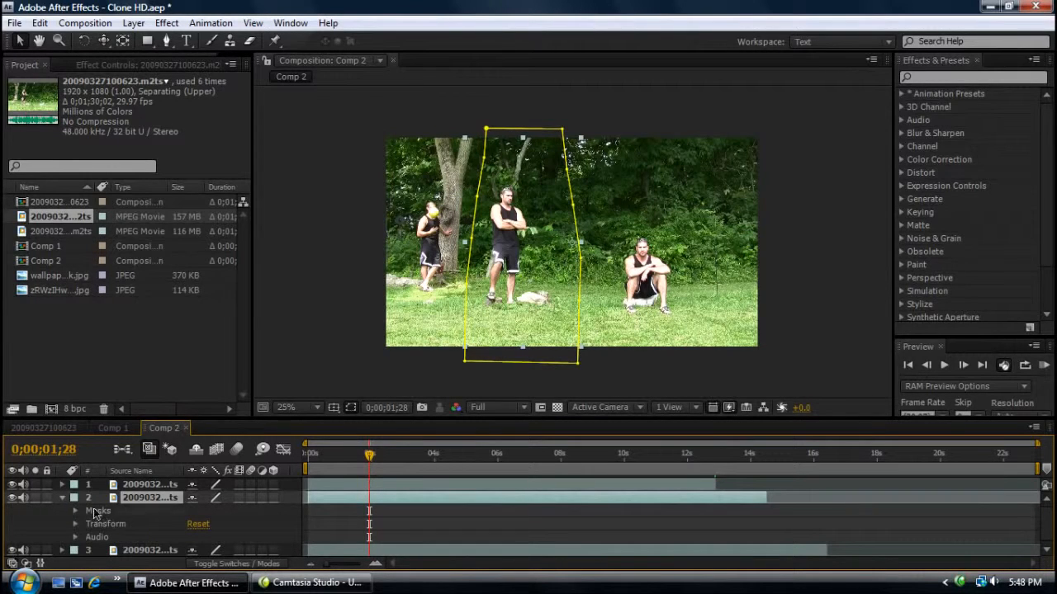
left_click(96, 512)
left_click(75, 511)
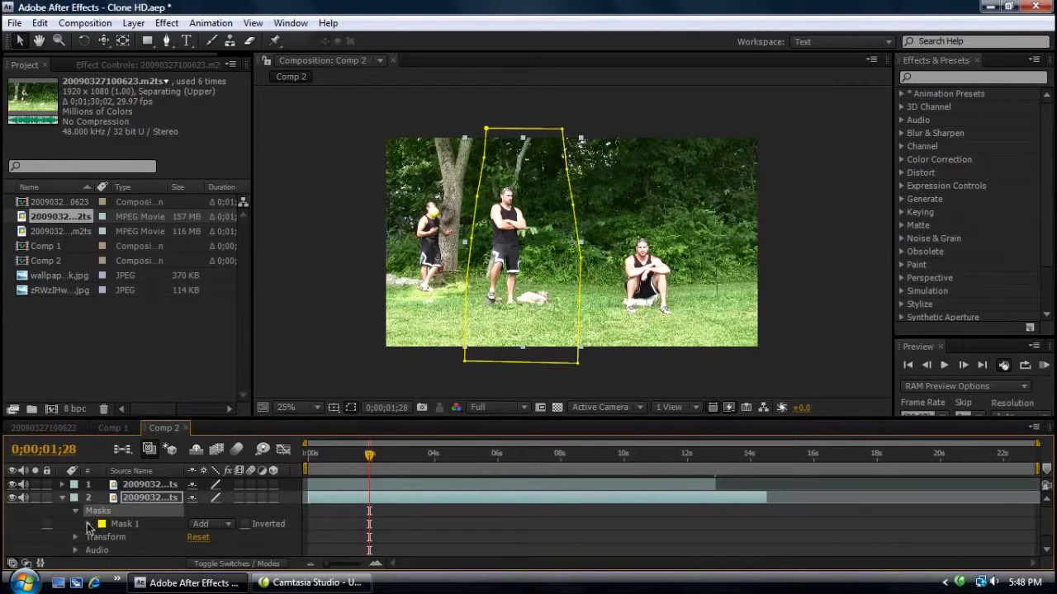
left_click(89, 524)
left_click(206, 524)
type("60")
left_click(294, 520)
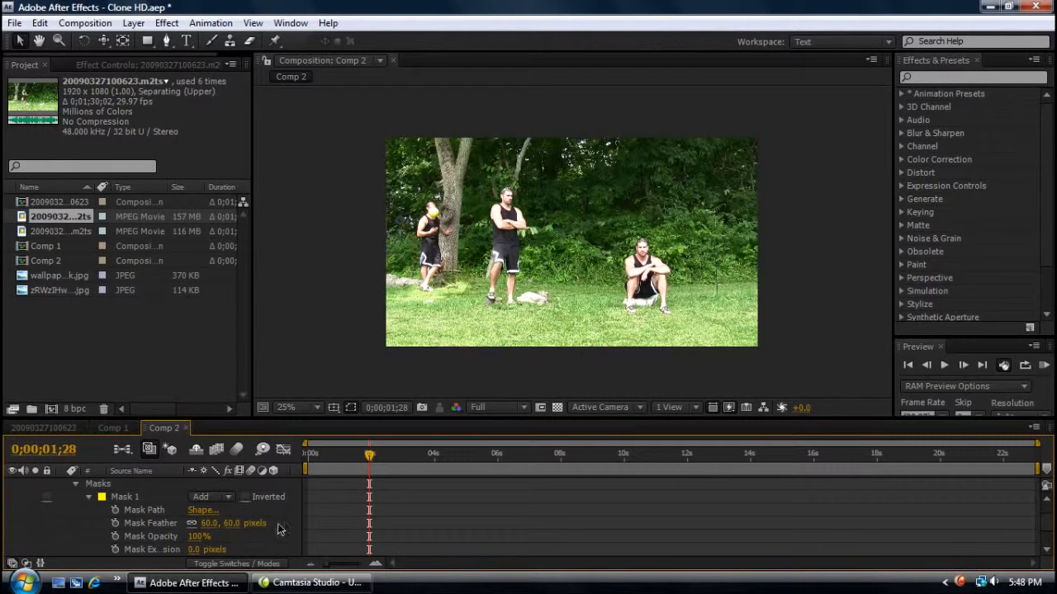
left_click(75, 484)
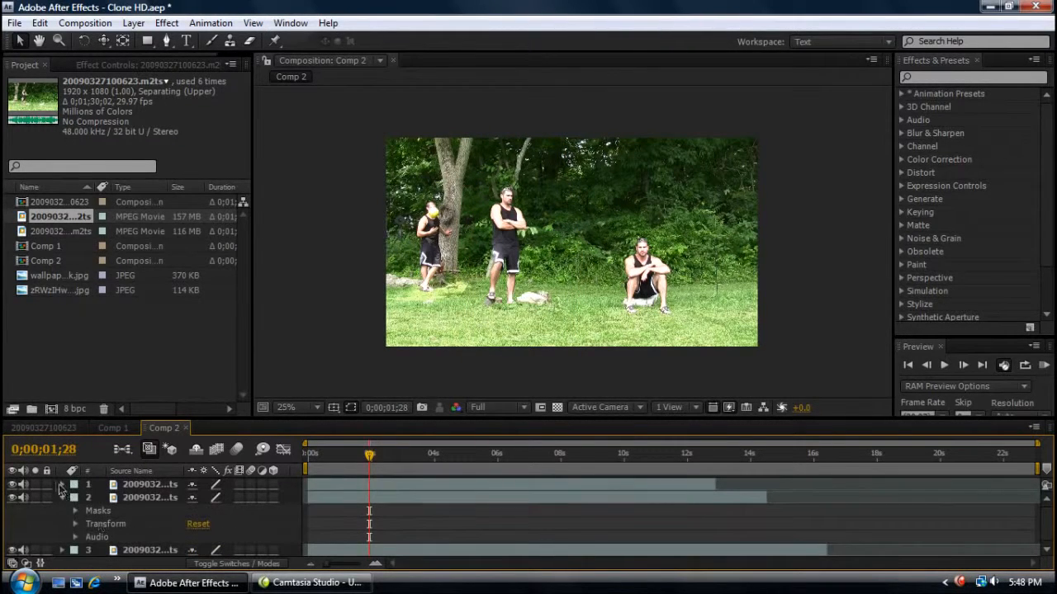
left_click(62, 497)
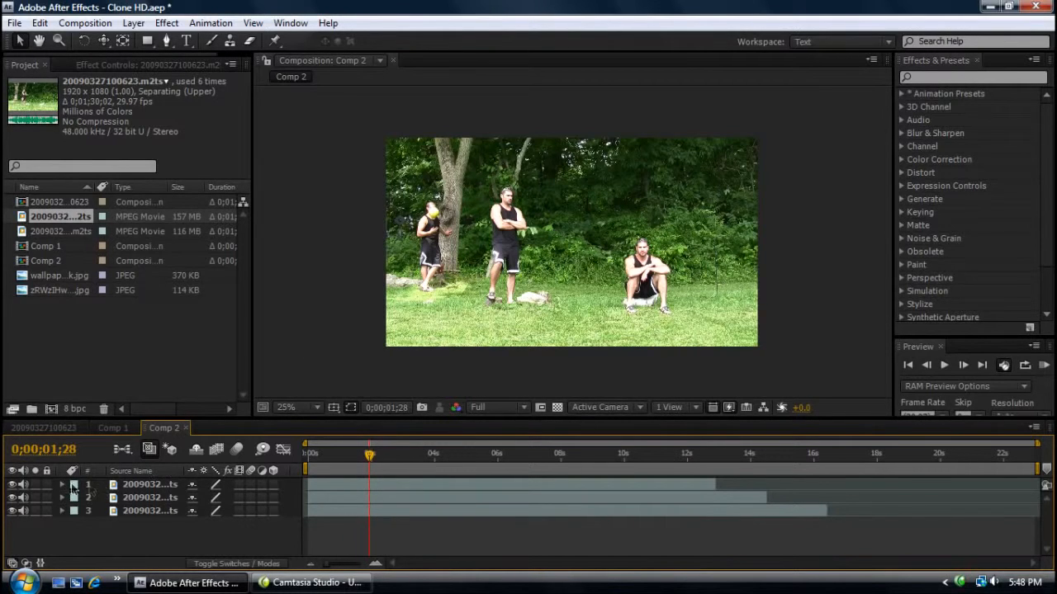
Expand layer 1's properties and select its Mask 1
left_click(138, 485)
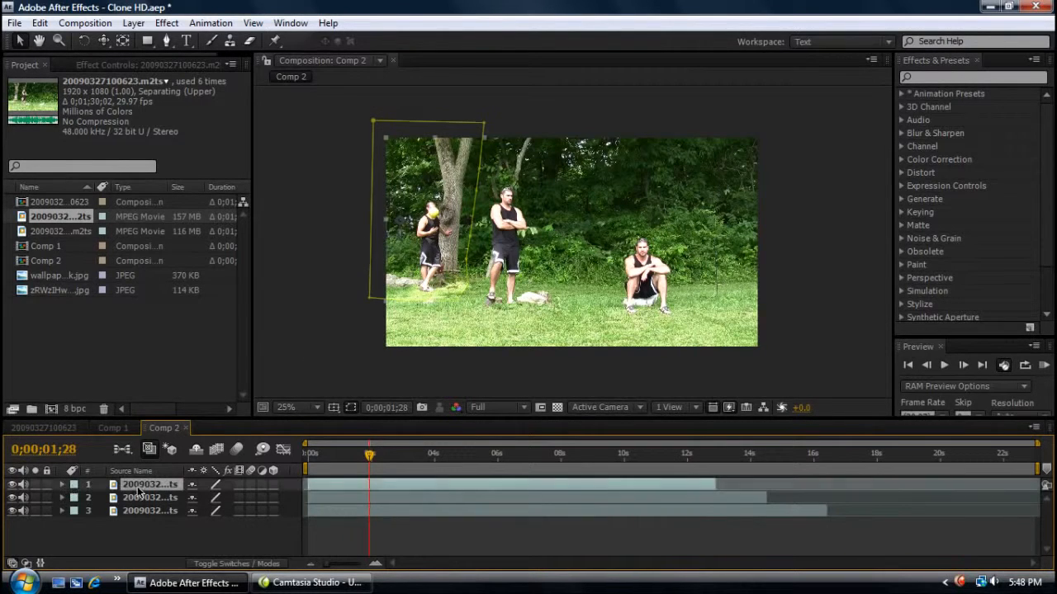
left_click(62, 484)
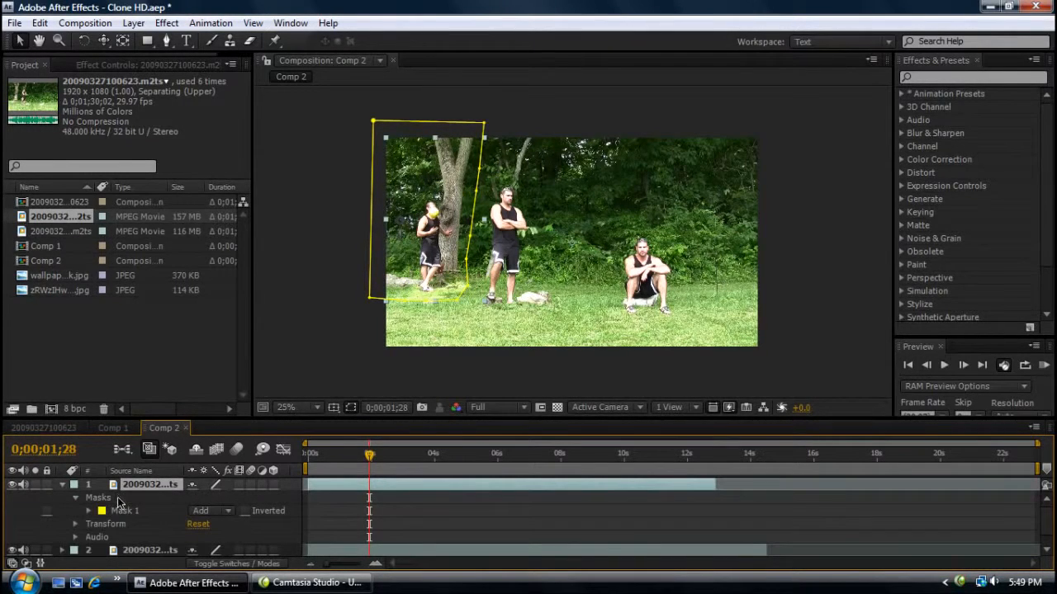
left_click(122, 511)
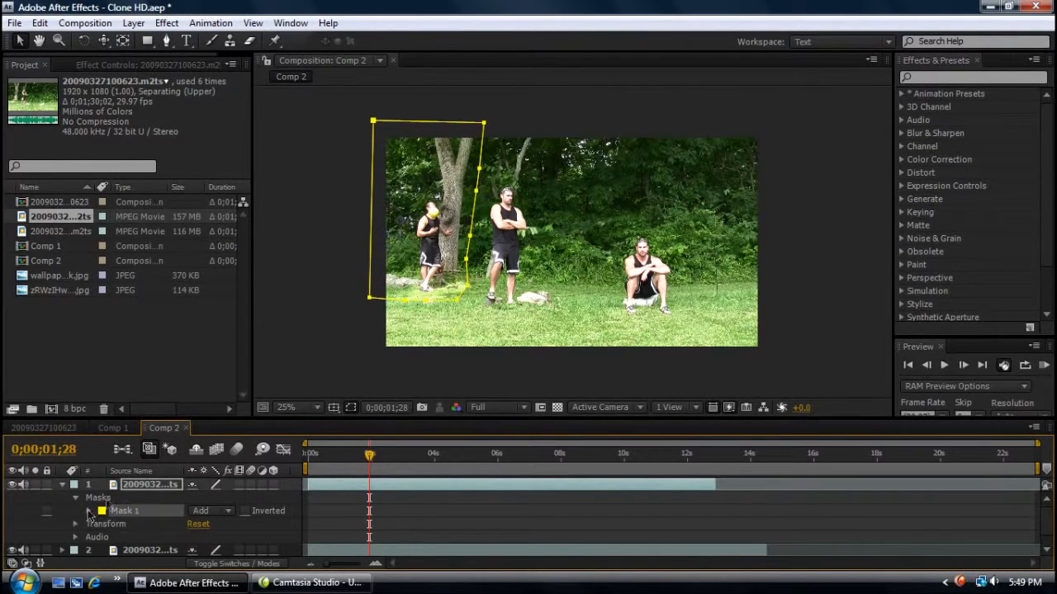
left_click(142, 484)
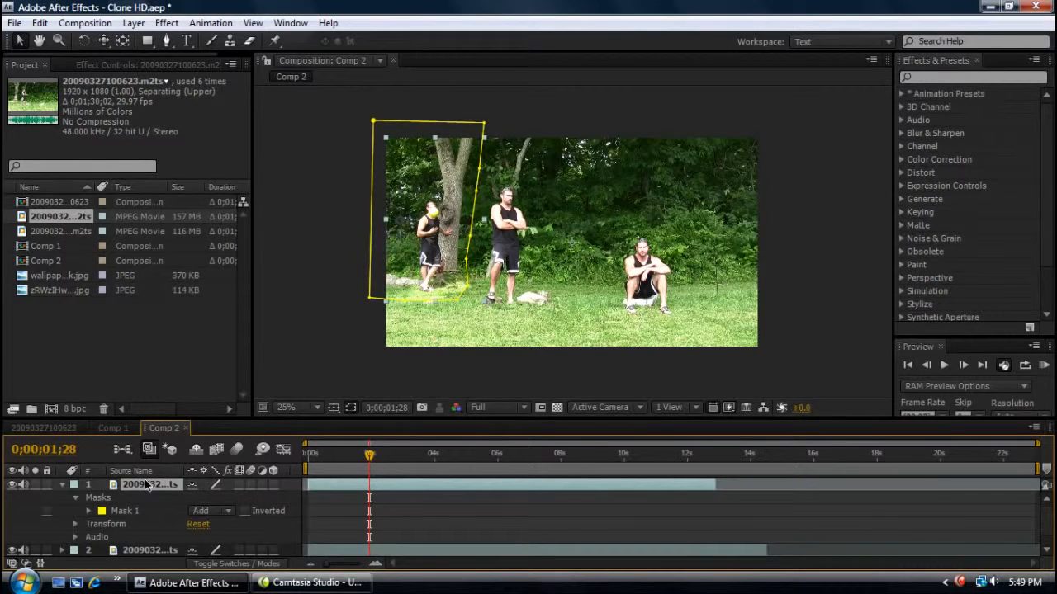
key("Return")
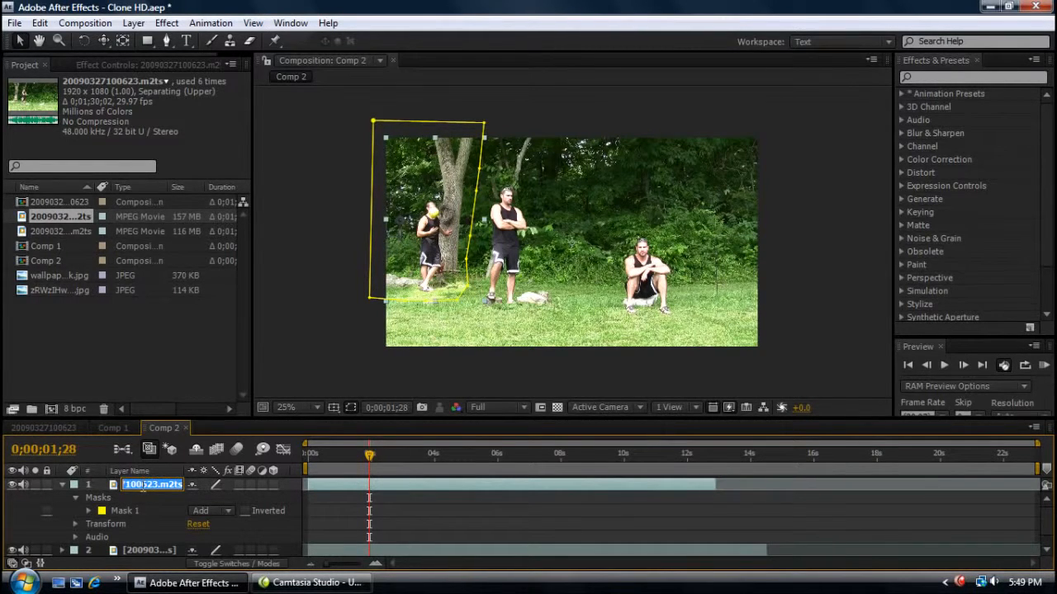
left_click(165, 498)
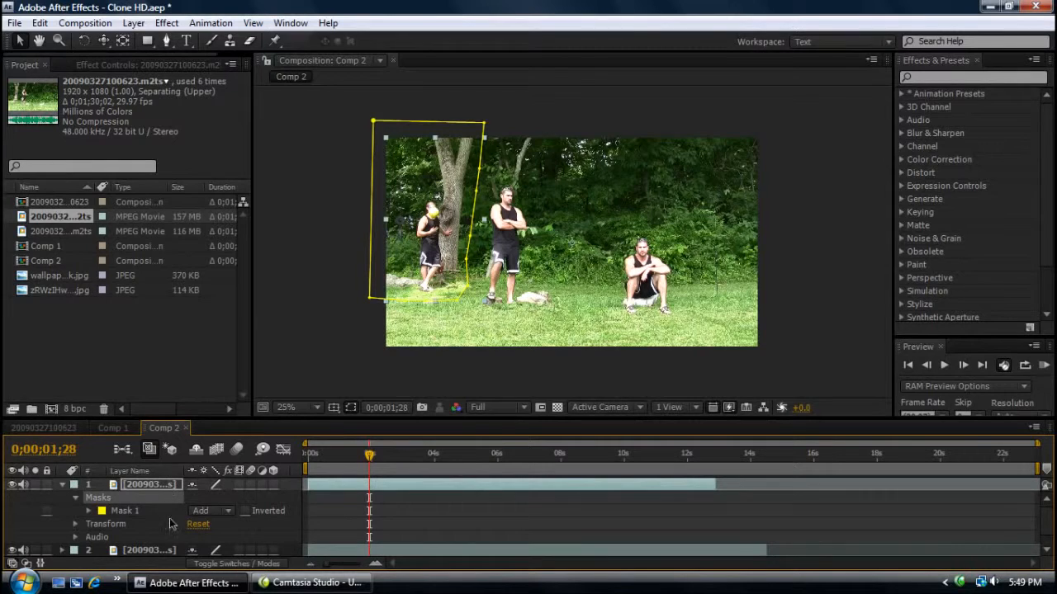
left_click(64, 487)
left_click(65, 487)
Set the Mask Feather of layer 1's Mask 1 to 60 pixels
left_click(99, 511)
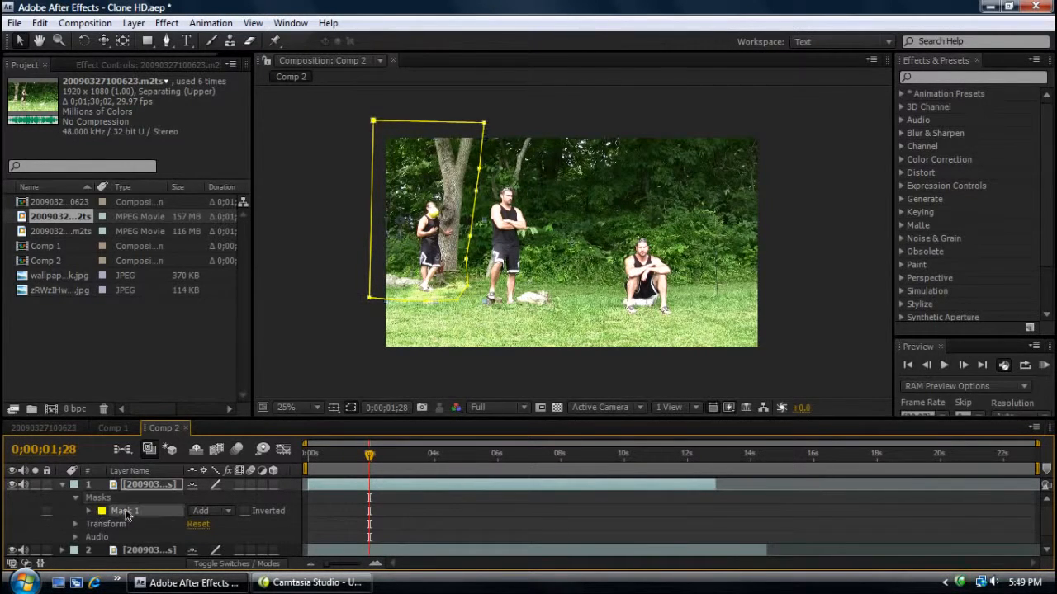
left_click(88, 511)
left_click(205, 523)
type("60")
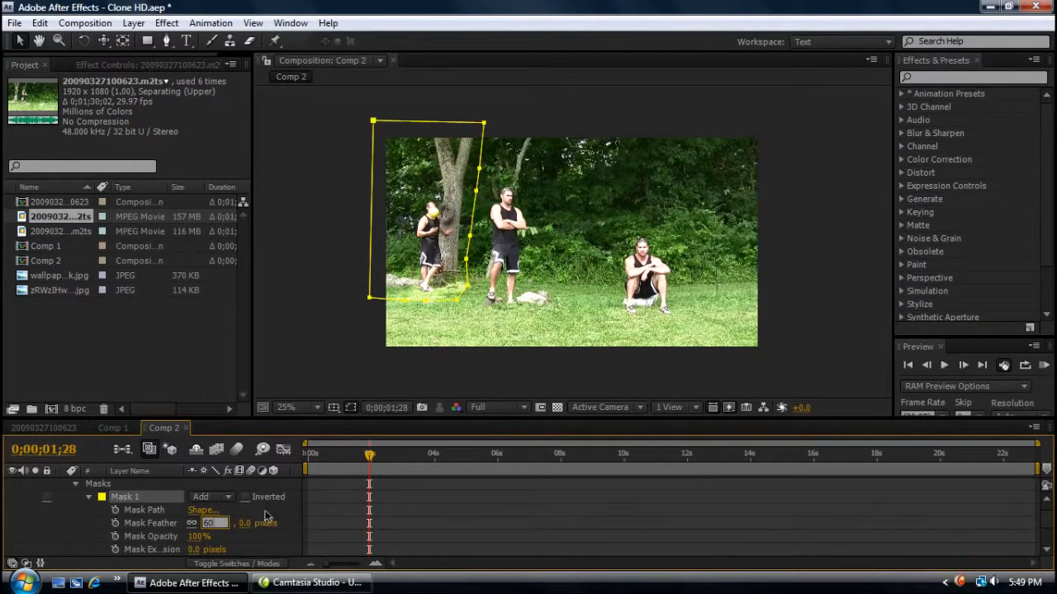
left_click(266, 517)
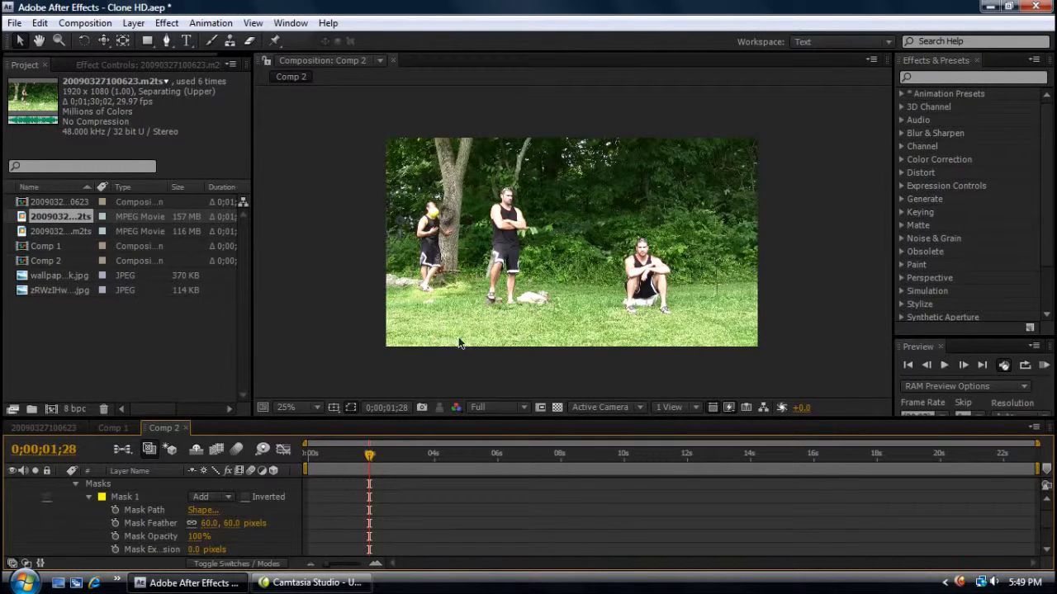
Check the feathered mask edges in the composite up close at 0;00;03;05 and 0;00;03;29
scroll(509, 338, "up", 2)
left_click(404, 460)
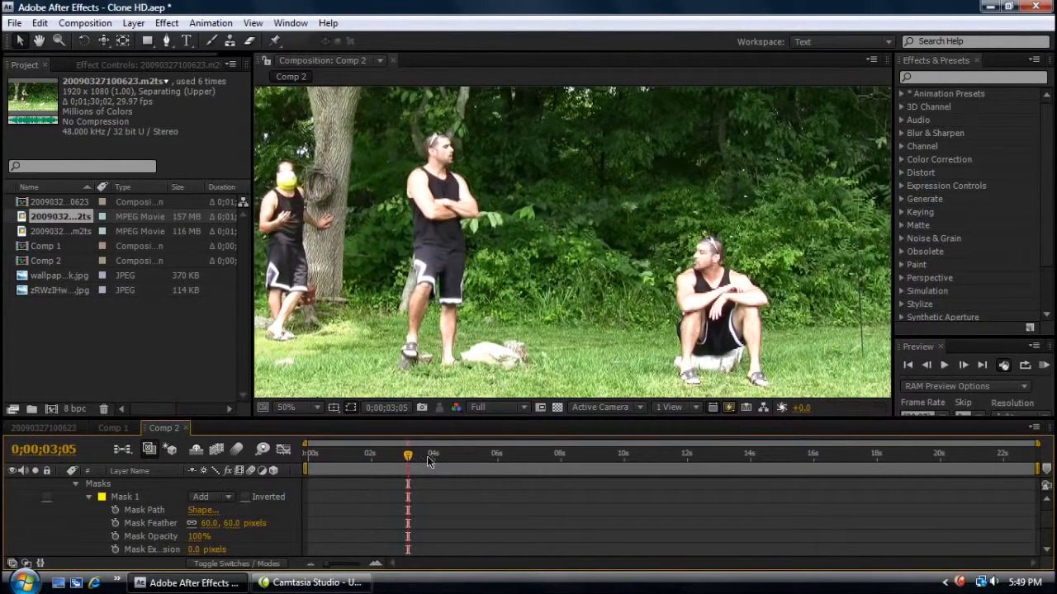
left_click(432, 459)
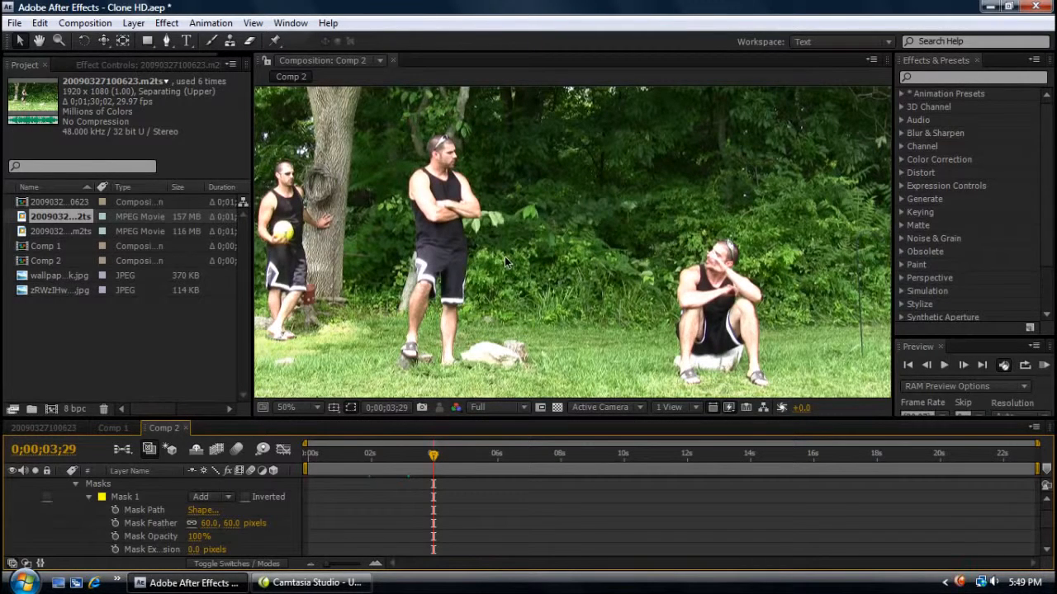
scroll(504, 256, "down", 2)
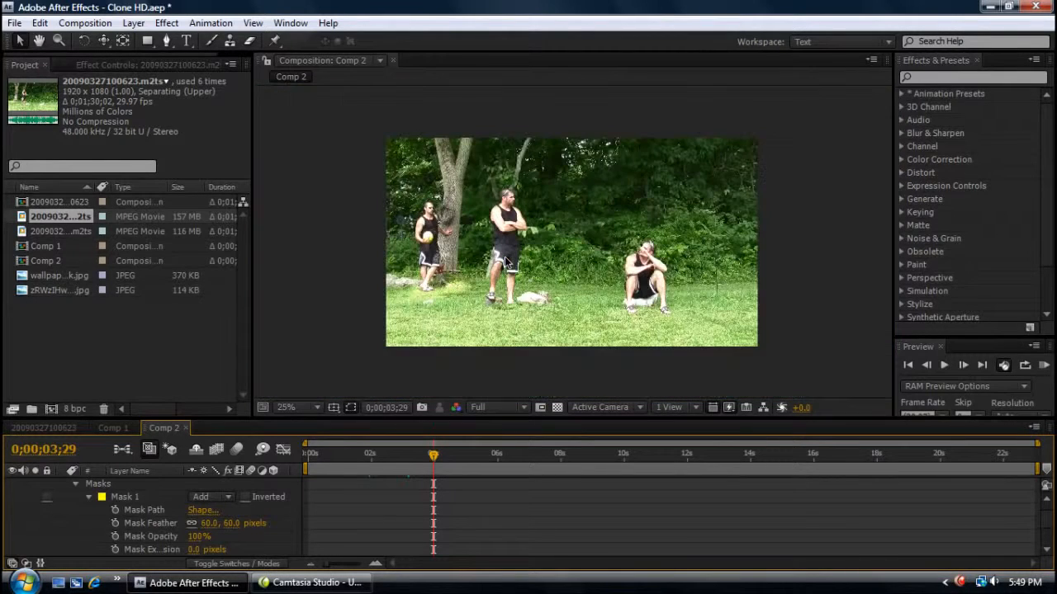
Review the whole clone composite at 0;00;06;00 and 0;00;08;02, and collapse layer 1's properties
scroll(506, 263, "up", 2)
scroll(445, 257, "down", 1)
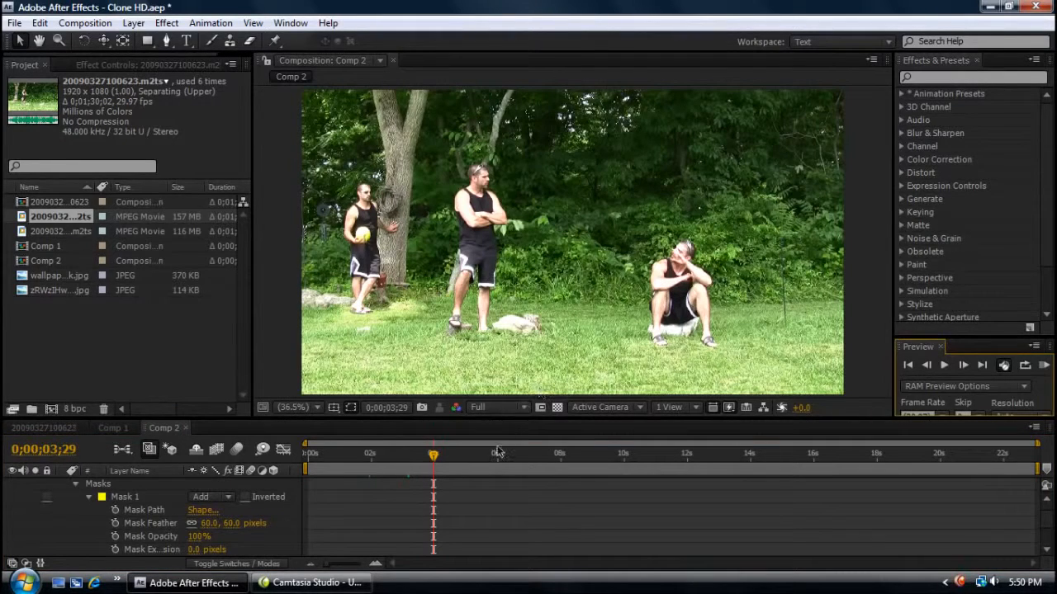
left_click(497, 455)
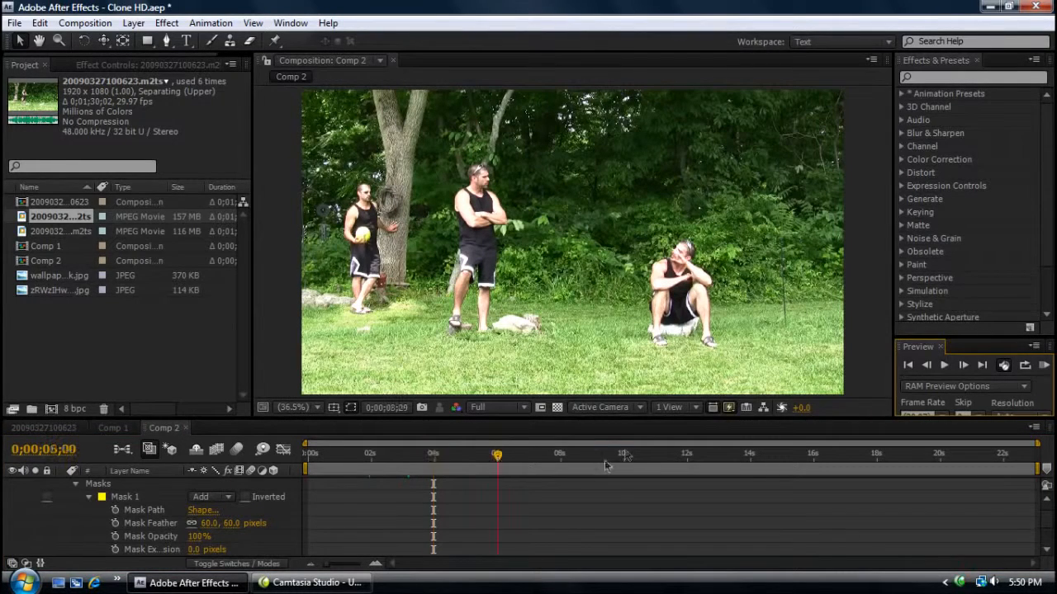
left_click(561, 460)
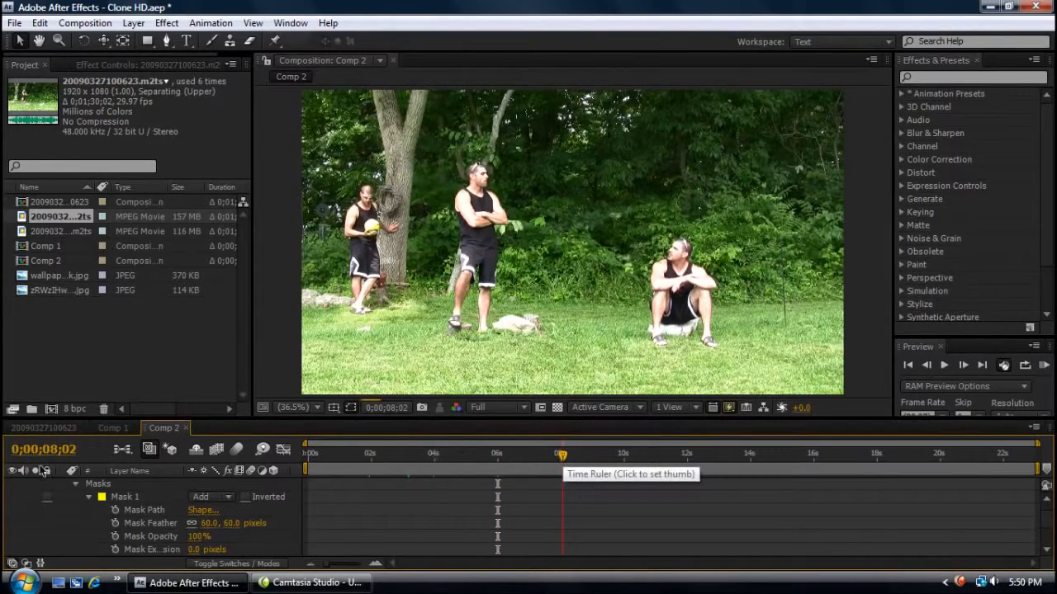
scroll(56, 489, "up", 1)
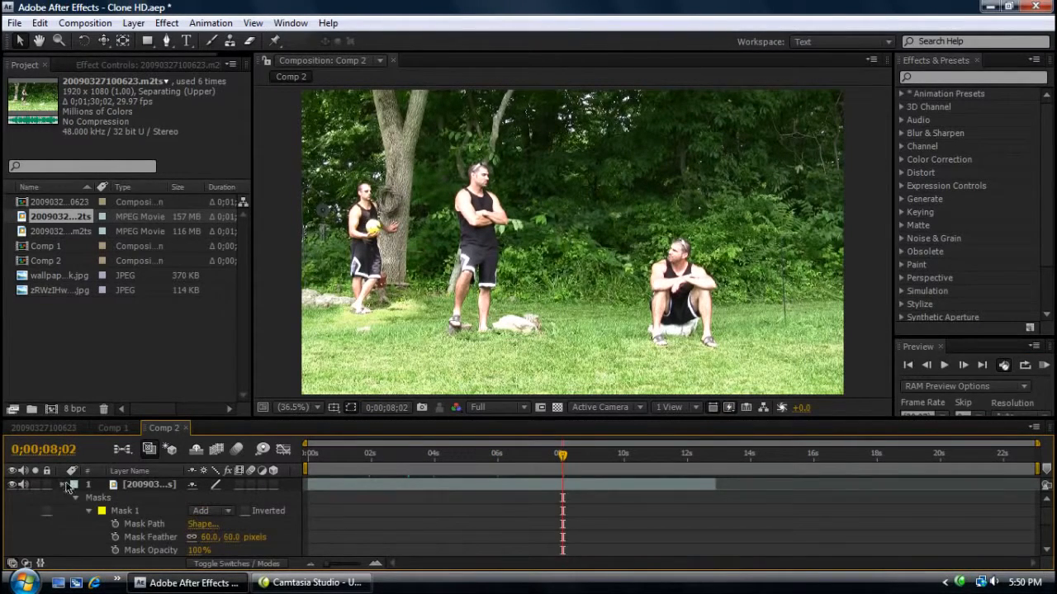
left_click(66, 486)
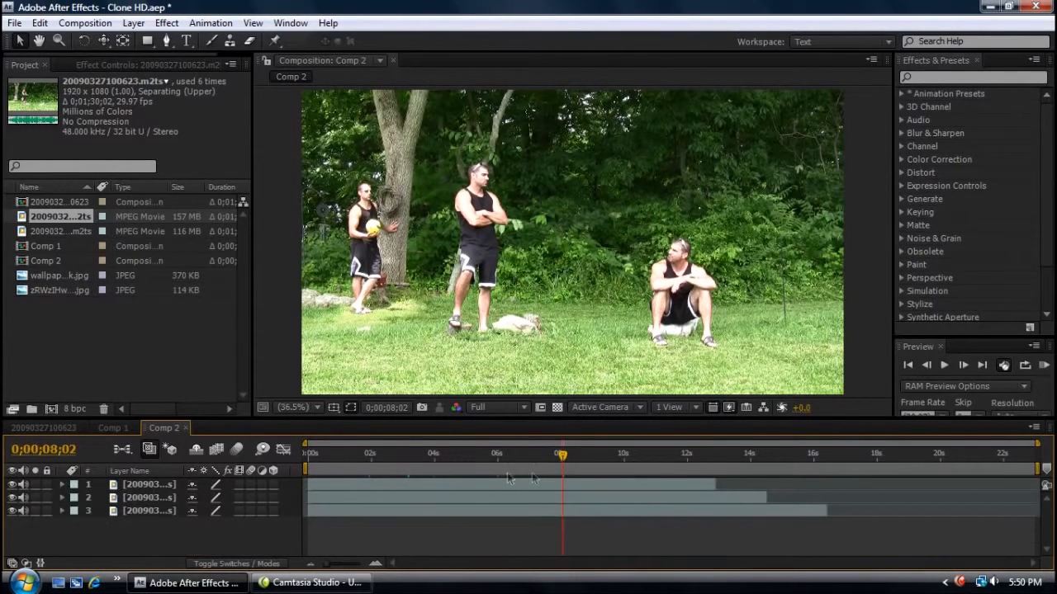
Review the clone composite at 0;00;10;01 and inspect it at 100% magnification at 0;00;01;07
left_click(624, 465)
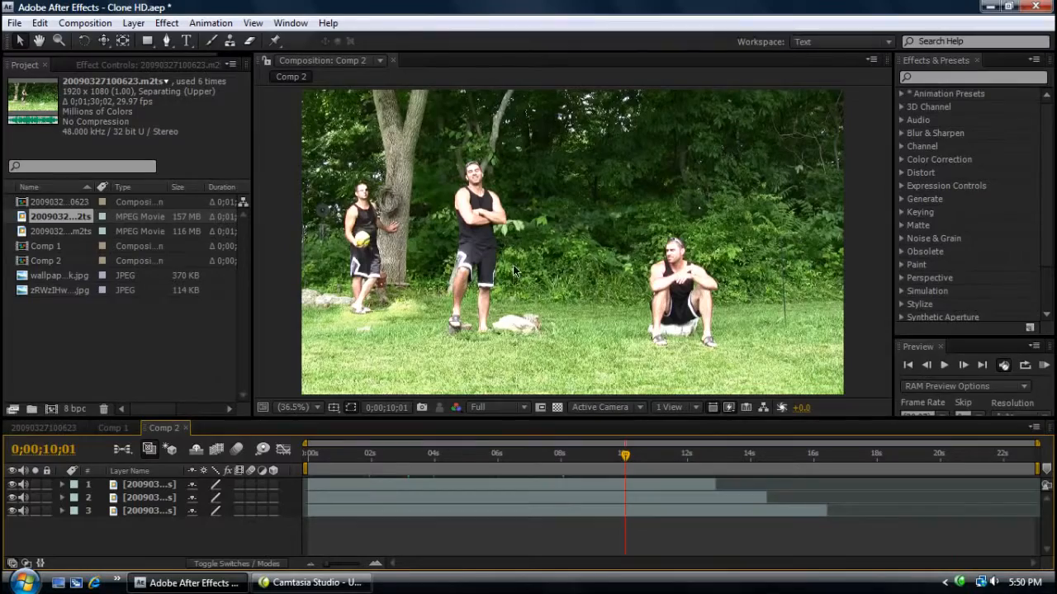
left_click(347, 459)
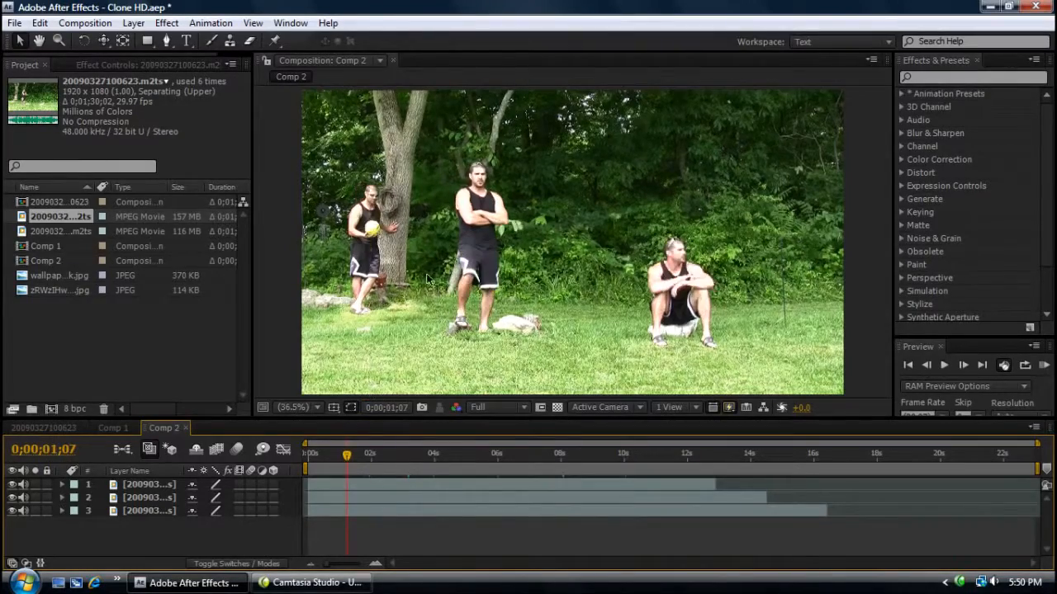
key("slash")
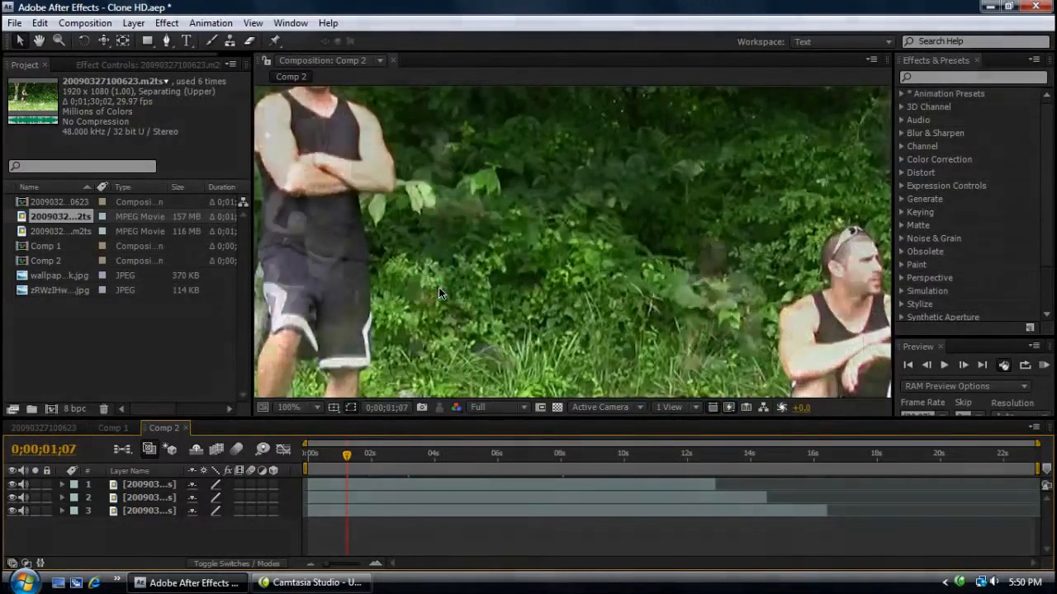